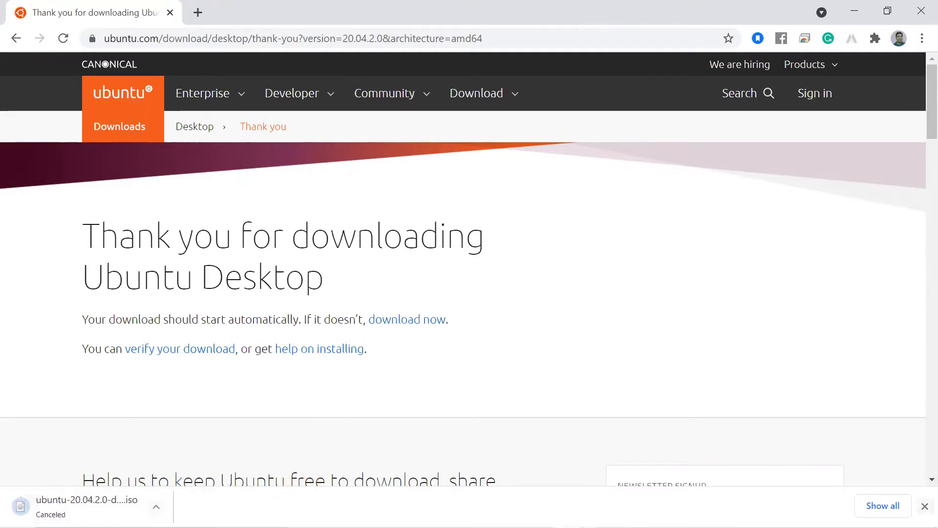
Step: Dismiss Chrome's cancelled Ubuntu download bar so the thank-you page shows fully
left_click(924, 506)
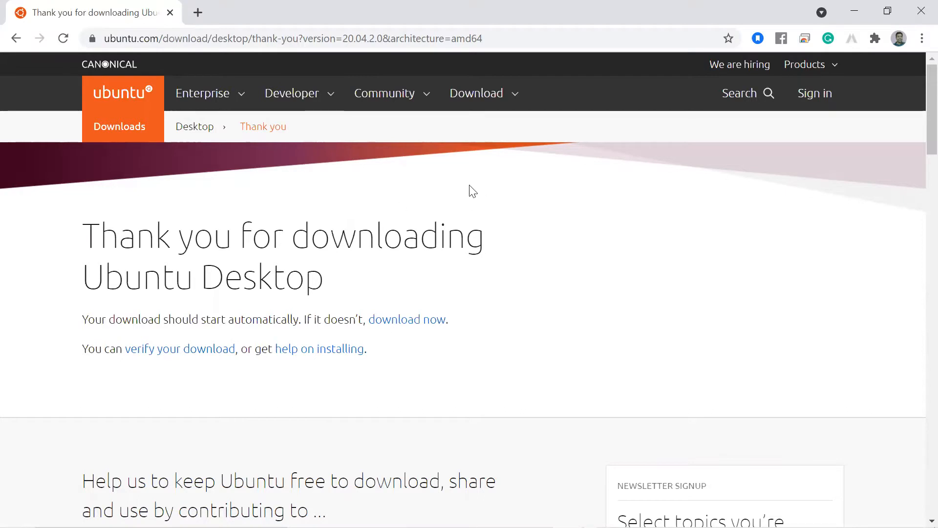
key("alt+Tab")
Step: Open the virtualbox.org Downloads page in a new Chrome tab, then switch to VirtualBox Manager
left_click(195, 21)
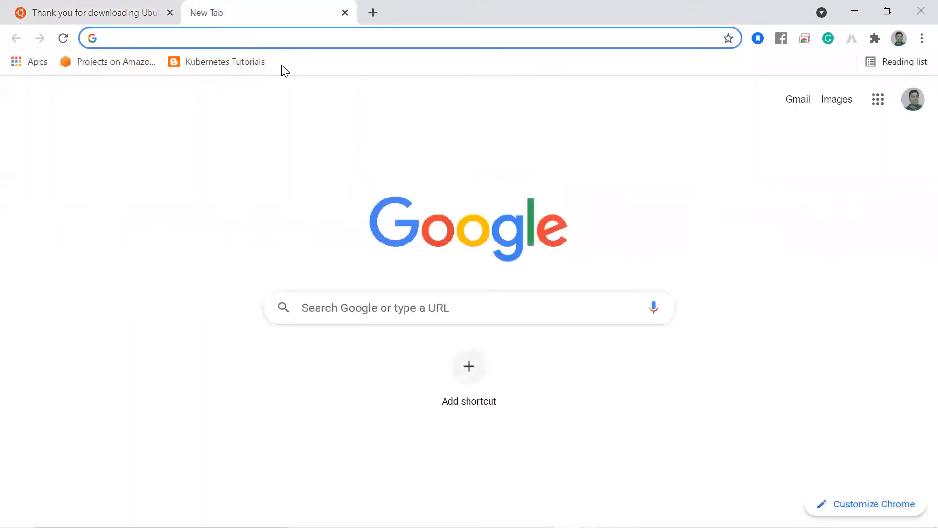
type("vir")
key("Right")
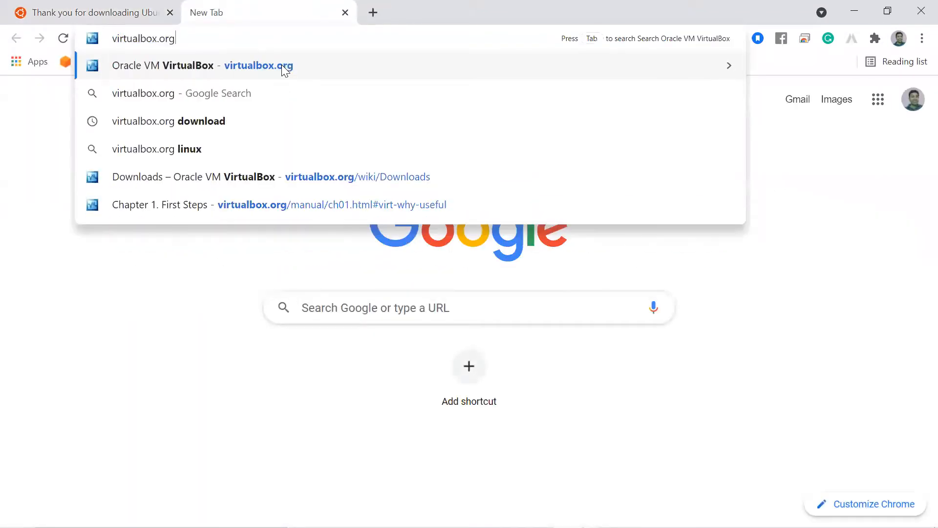
key("Return")
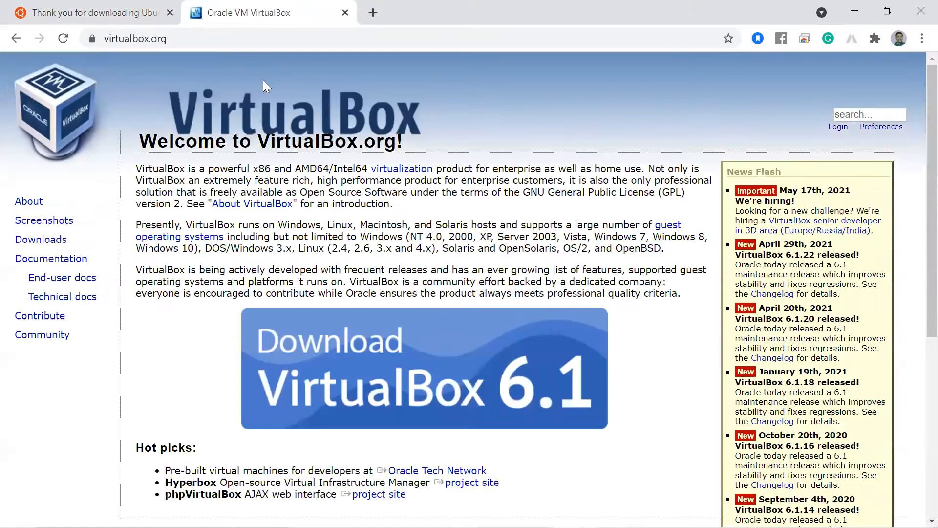
left_click(58, 240)
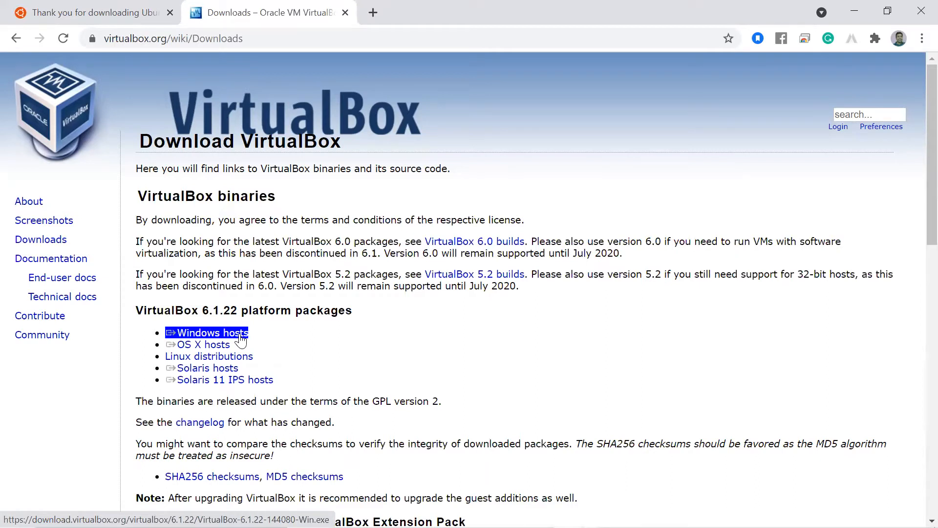
key("alt+Tab")
key("alt+Tab")
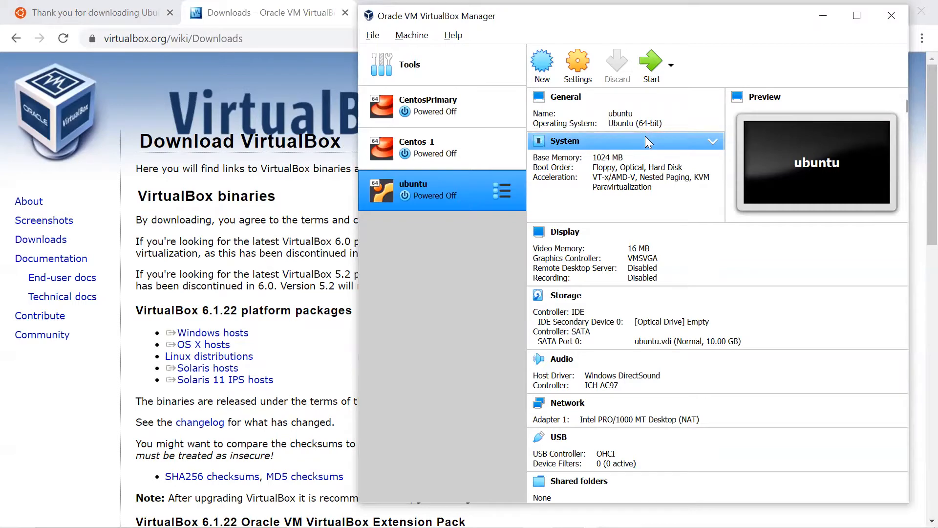
Step: Name the new machine Ubuntu-Primary, keep 1024 MB memory, and choose to create a new virtual hard disk
left_click(545, 69)
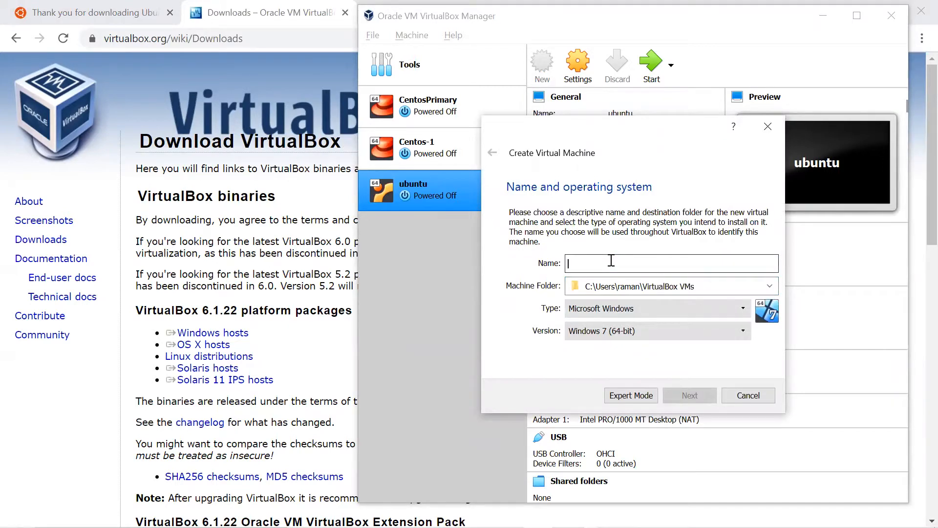
type("U")
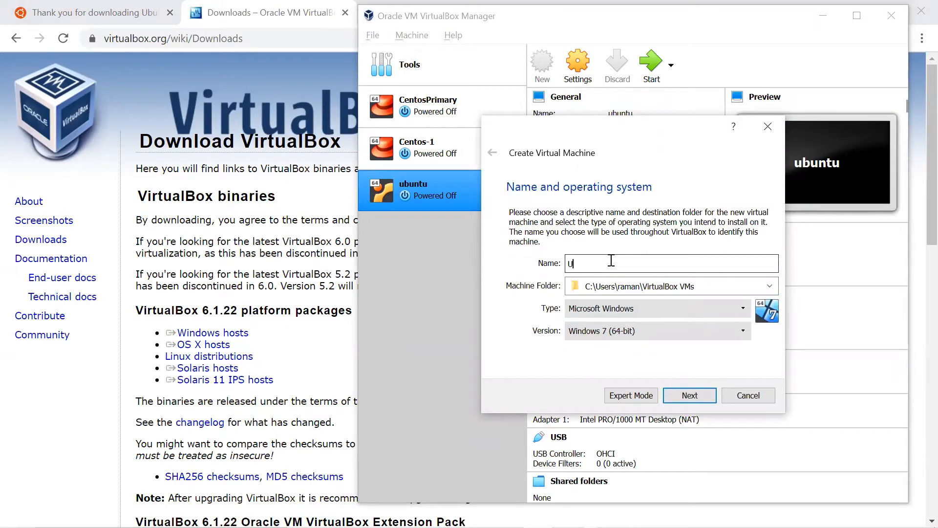
type("buntu")
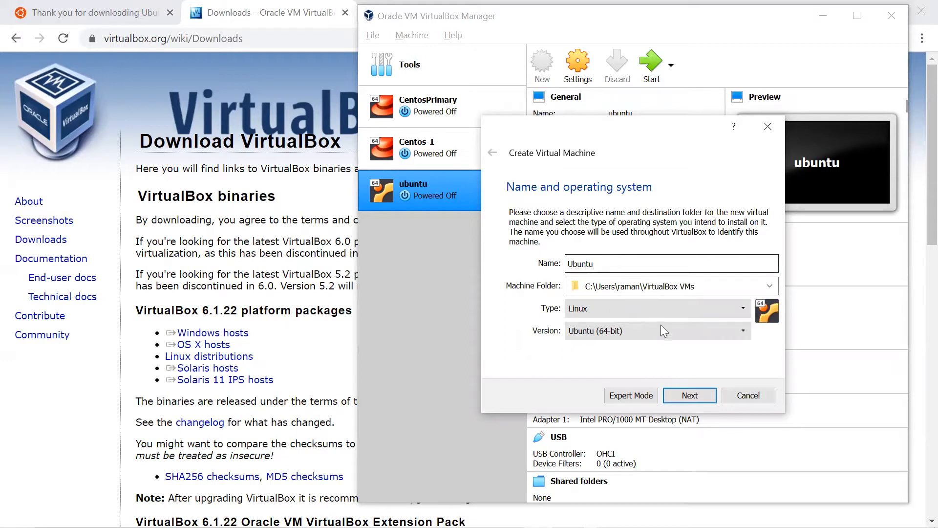
type("-Primary")
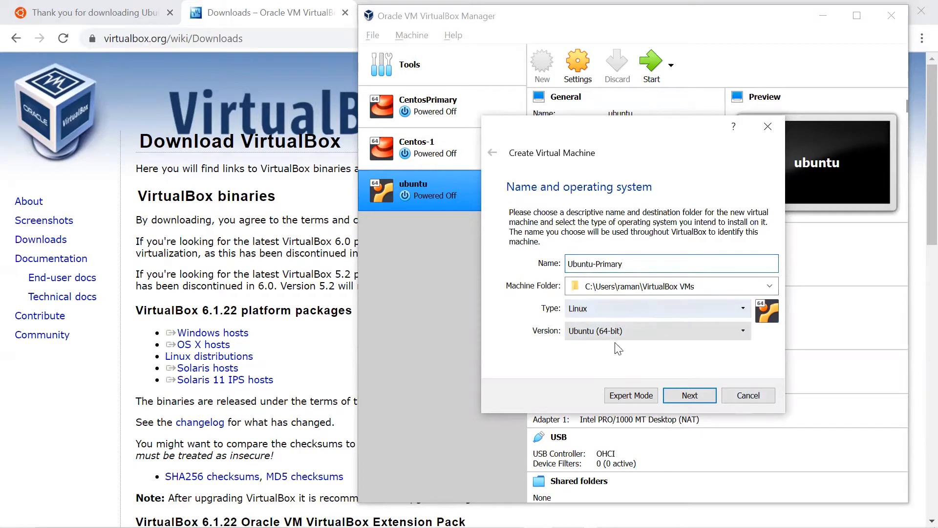
left_click(719, 286)
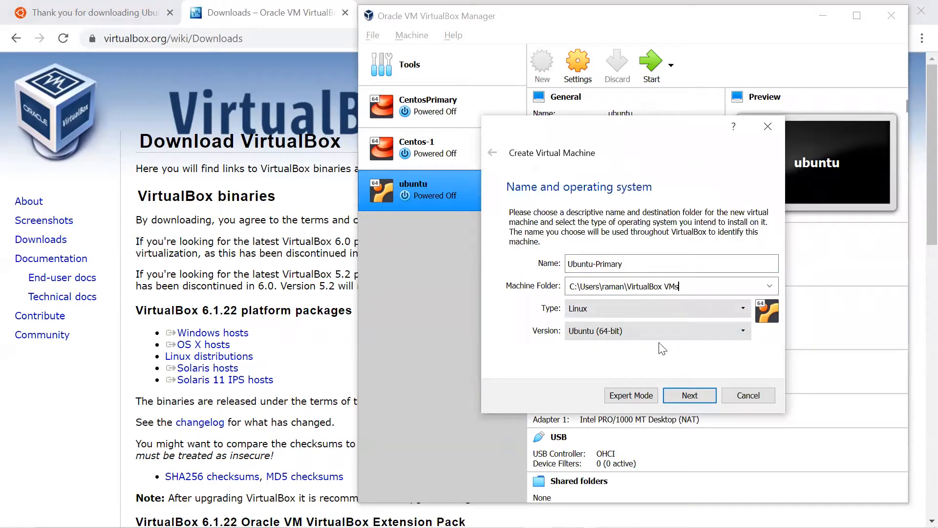
left_click(691, 395)
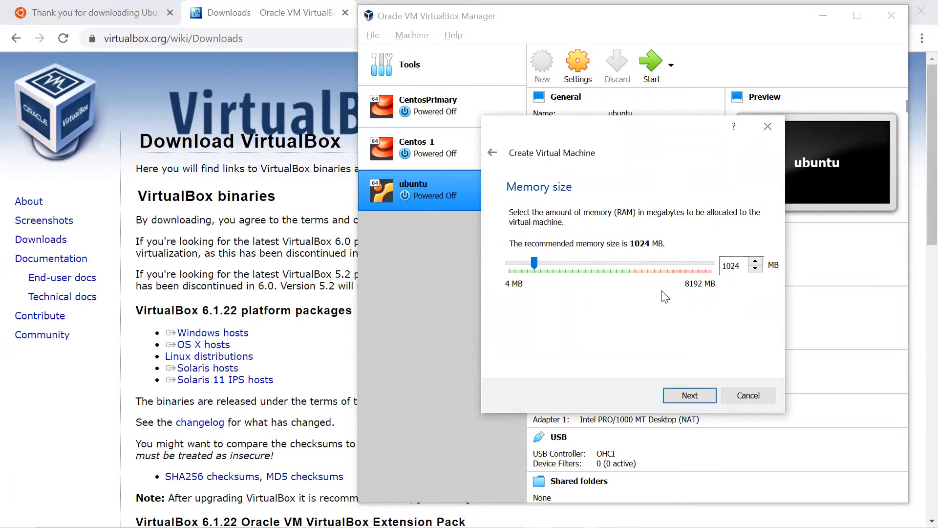
left_click(696, 394)
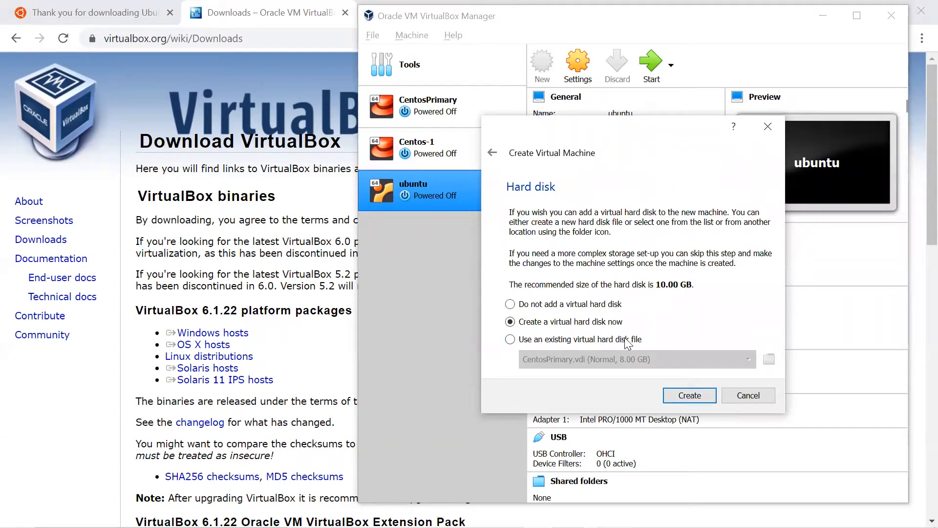
left_click(693, 398)
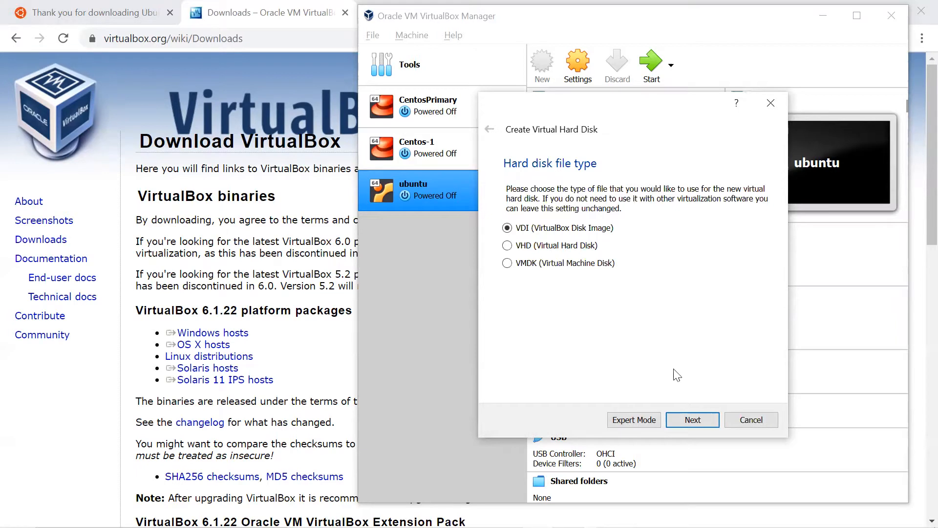
Step: Create a dynamically allocated 10.00 GB VDI disk for Ubuntu-Primary
left_click(700, 419)
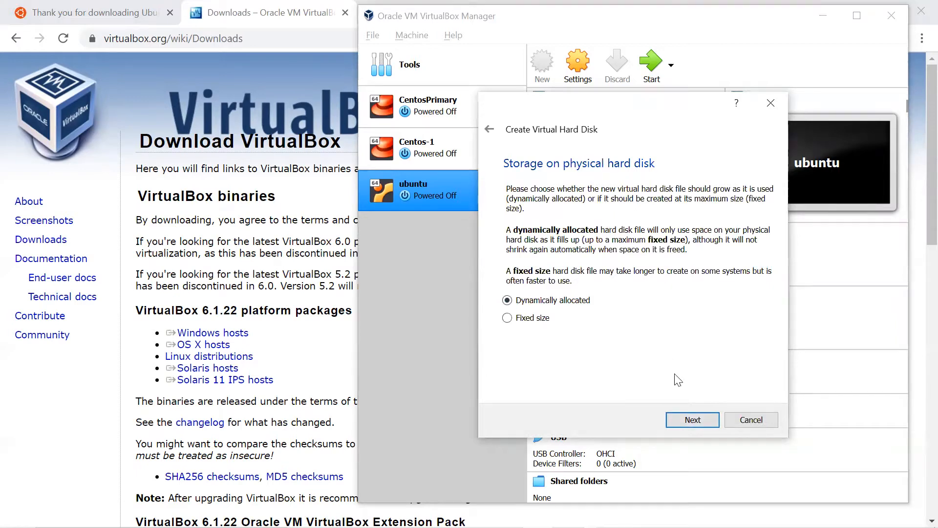
left_click(707, 422)
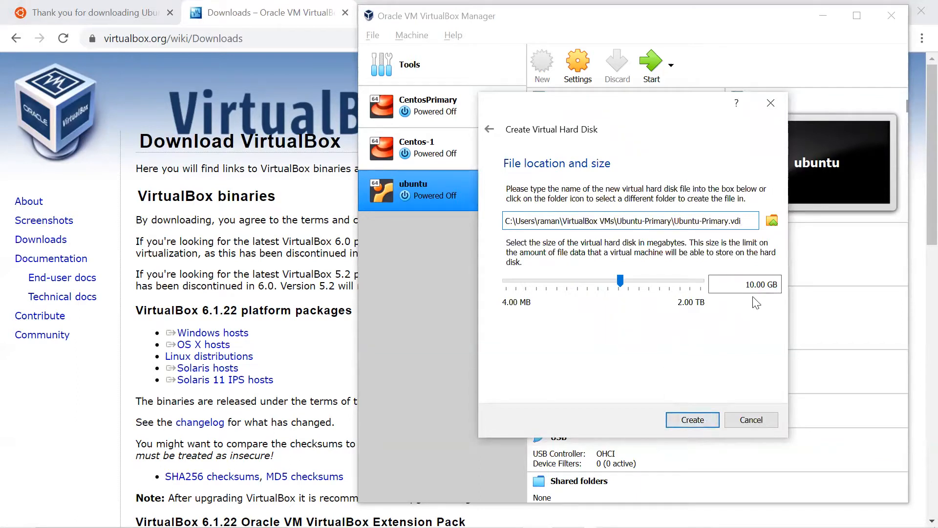
left_click_drag(732, 288, 779, 282)
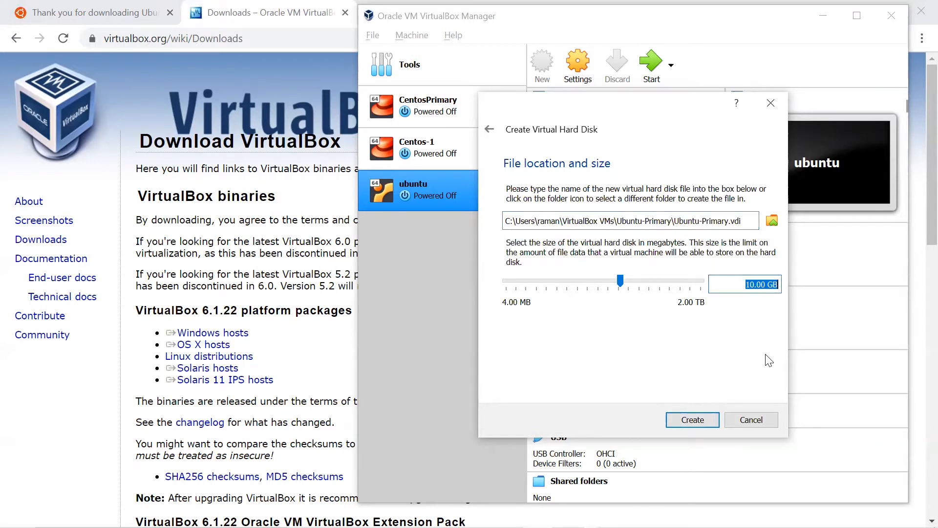
left_click(697, 418)
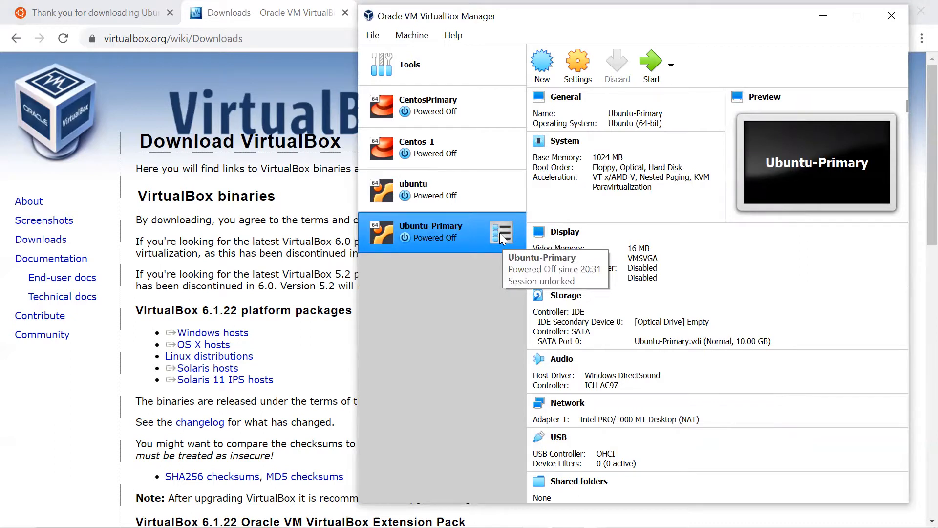
Step: In Storage settings, attach ubuntu-20.04.2.0-desktop-amd64 (1).iso to the empty optical drive and save
left_click(579, 65)
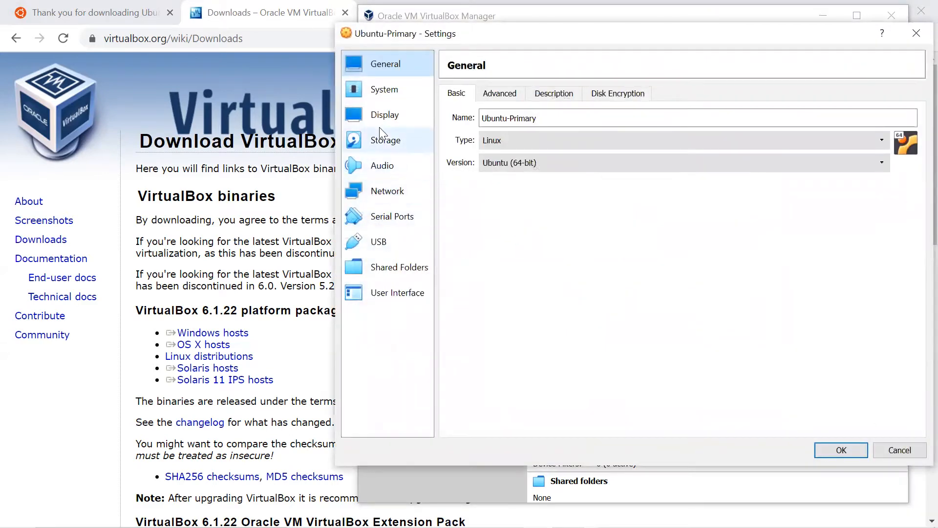
left_click(381, 139)
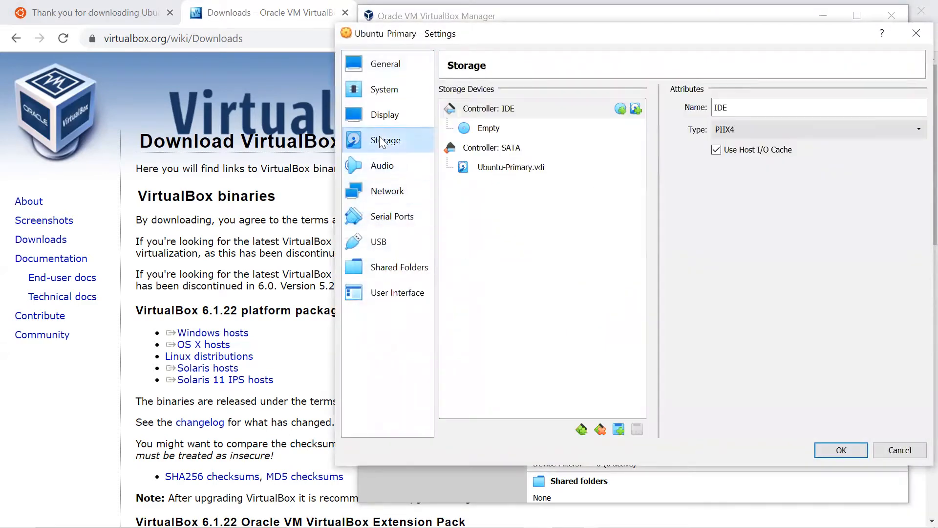
left_click(491, 134)
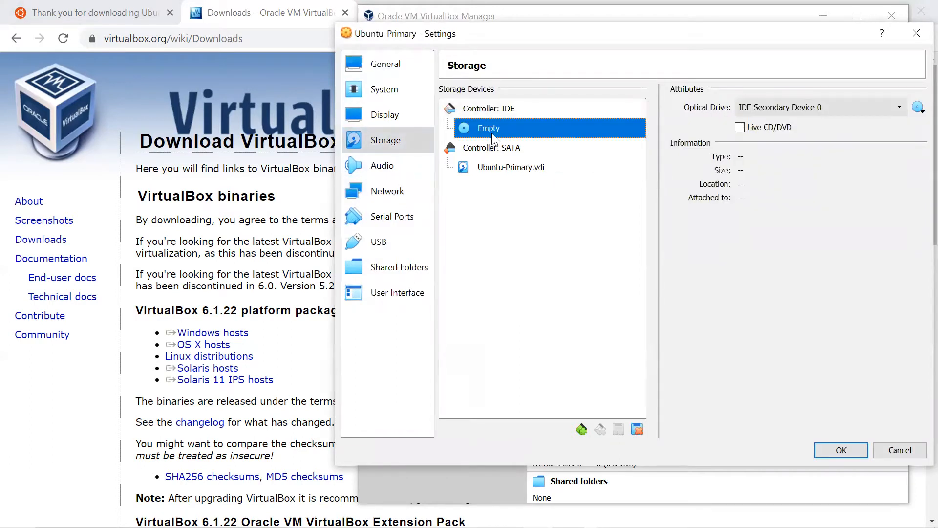
left_click(916, 111)
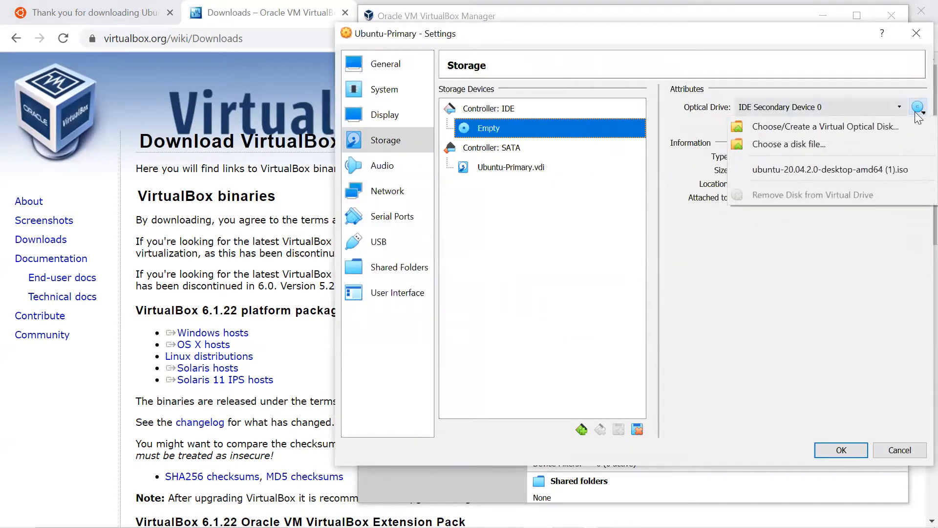
left_click(811, 144)
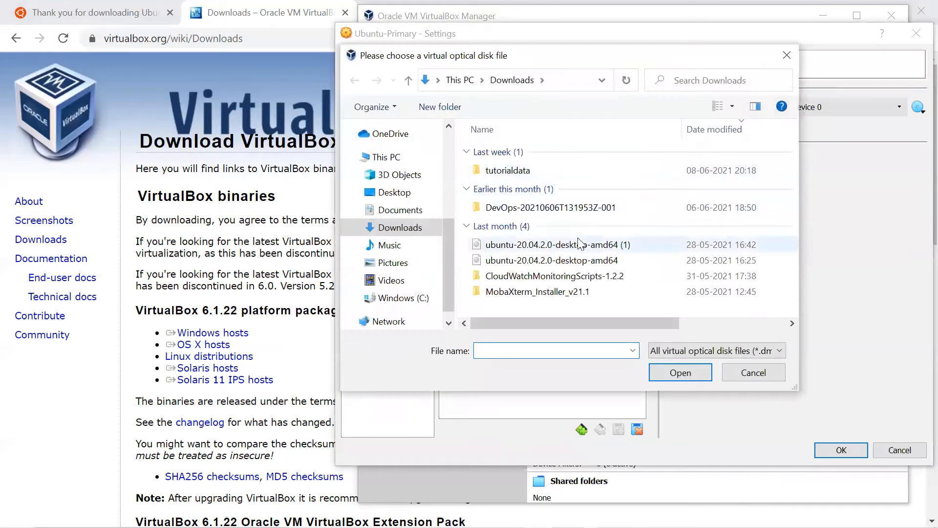
left_click(582, 245)
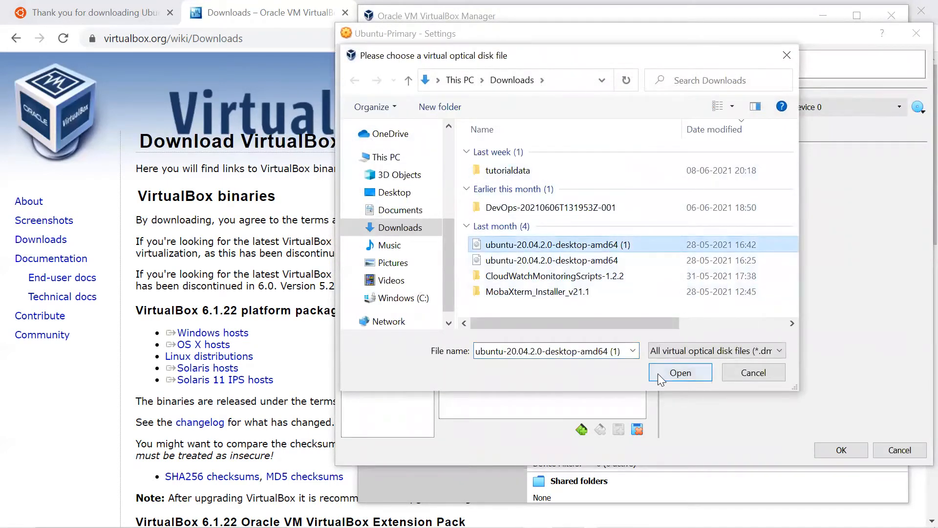
left_click(680, 373)
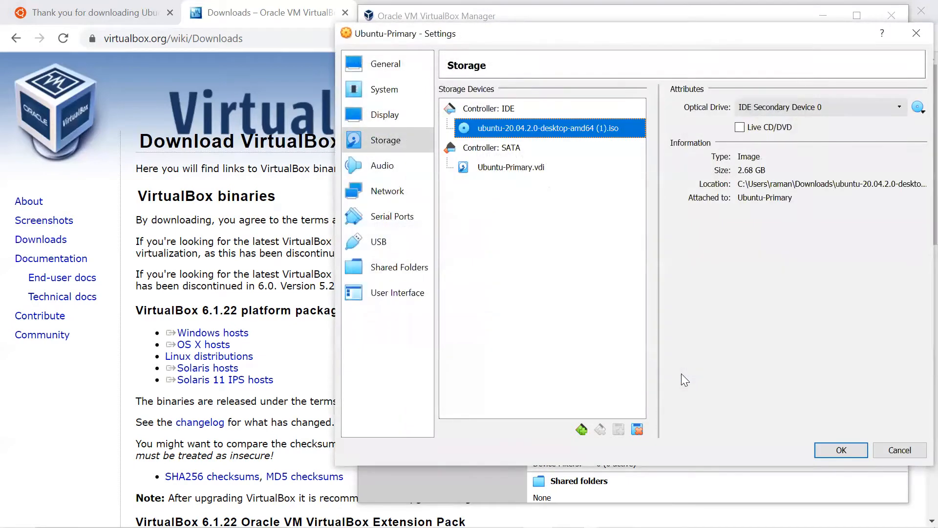
left_click(841, 451)
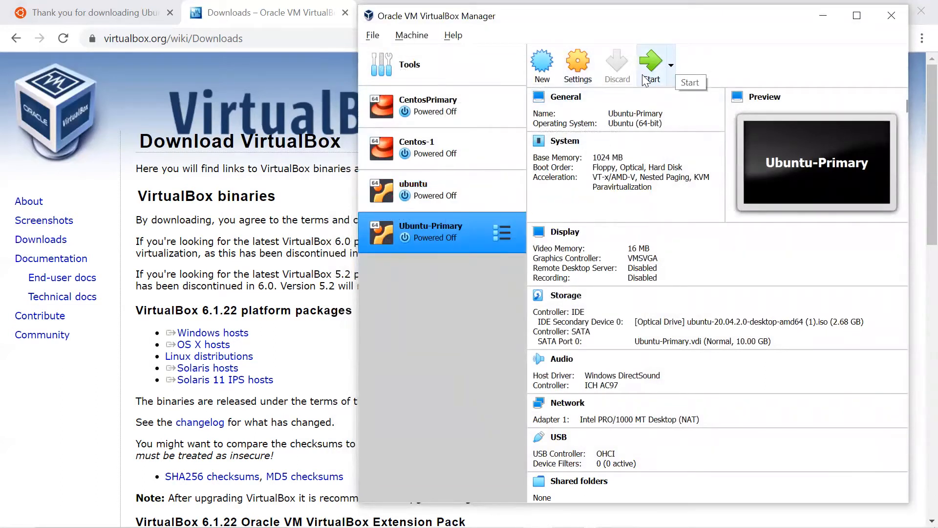
Step: Start Ubuntu-Primary with the Ubuntu 20.04 ISO selected as the start-up disk
left_click(645, 81)
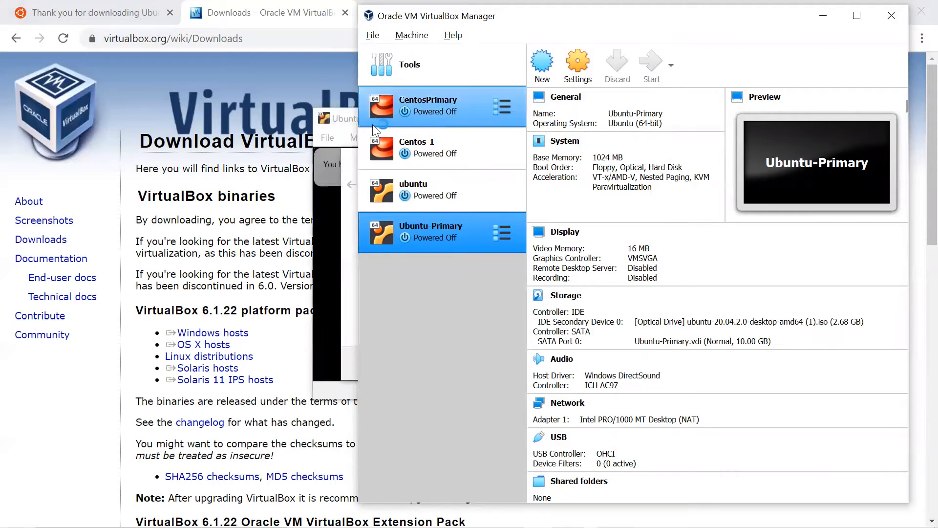
left_click(343, 117)
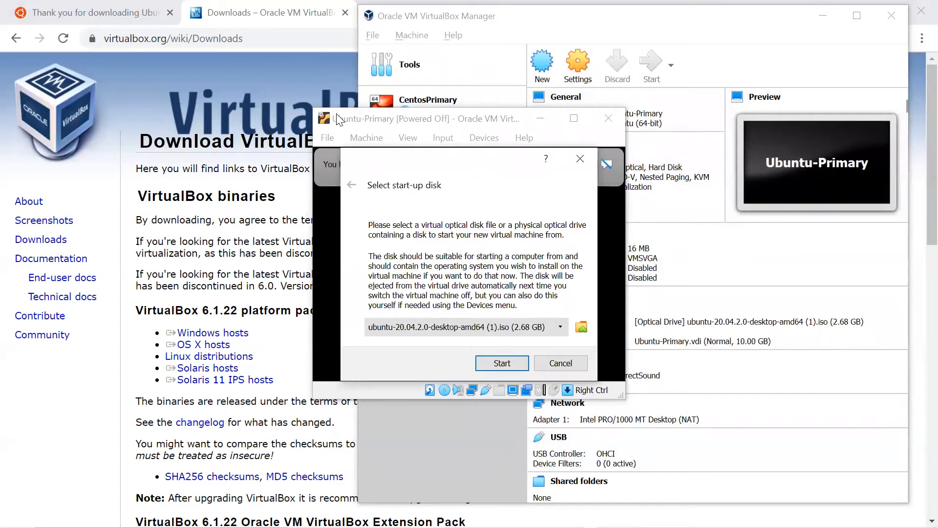
left_click(471, 327)
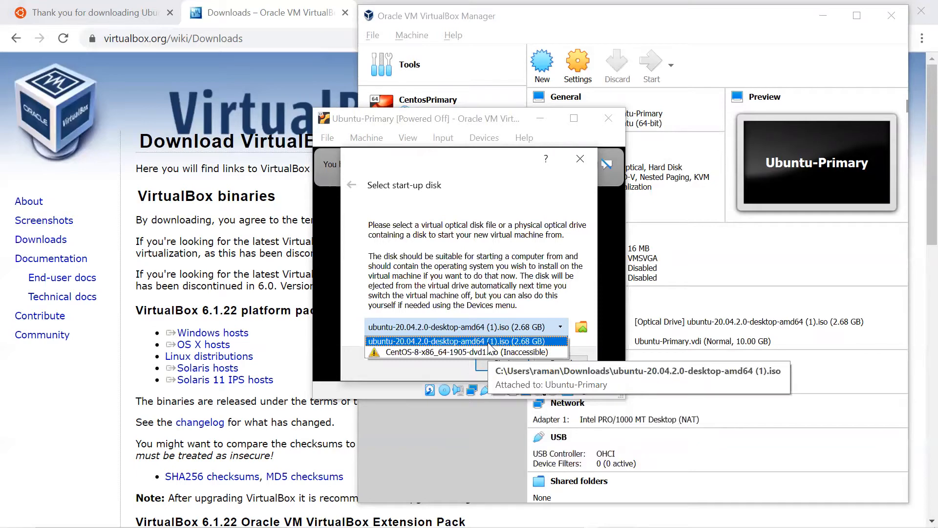
left_click(489, 342)
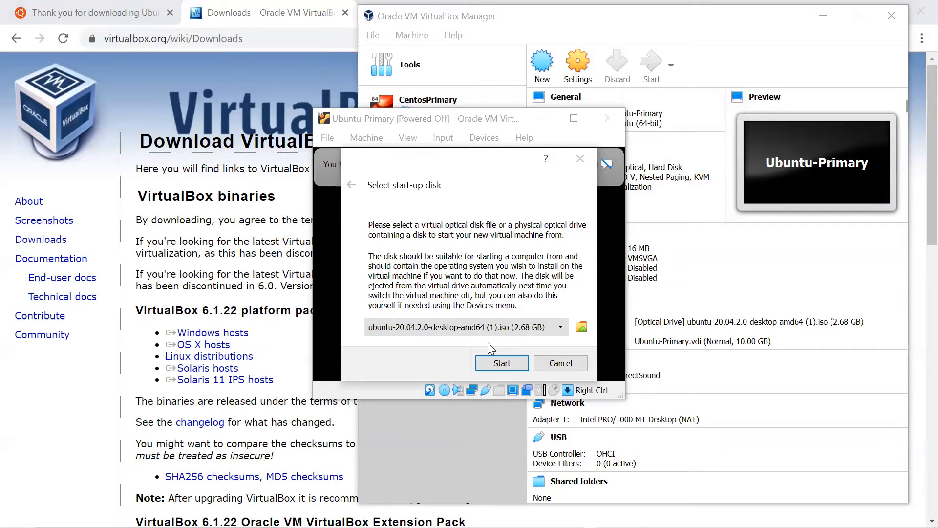
left_click(502, 363)
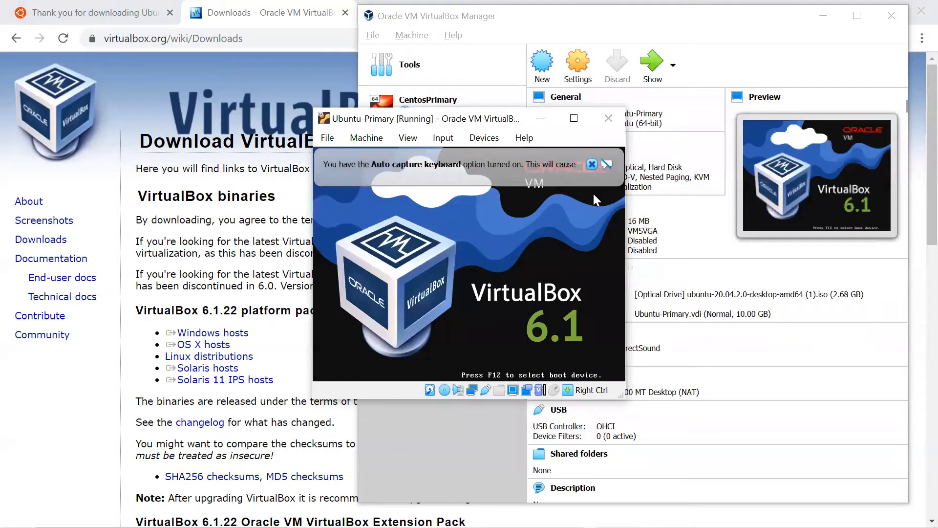
Step: Dismiss the keyboard auto-capture and mouse integration notices while the disk check runs
left_click(591, 164)
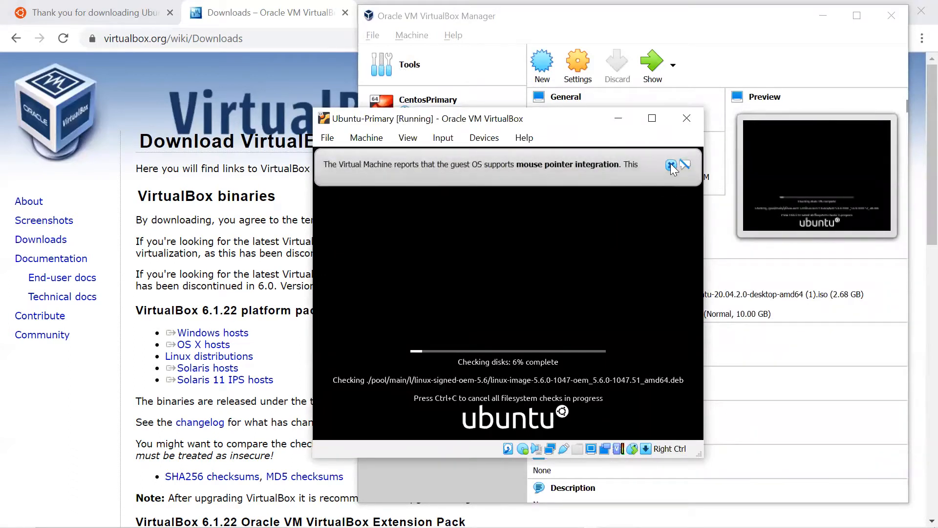
left_click(671, 165)
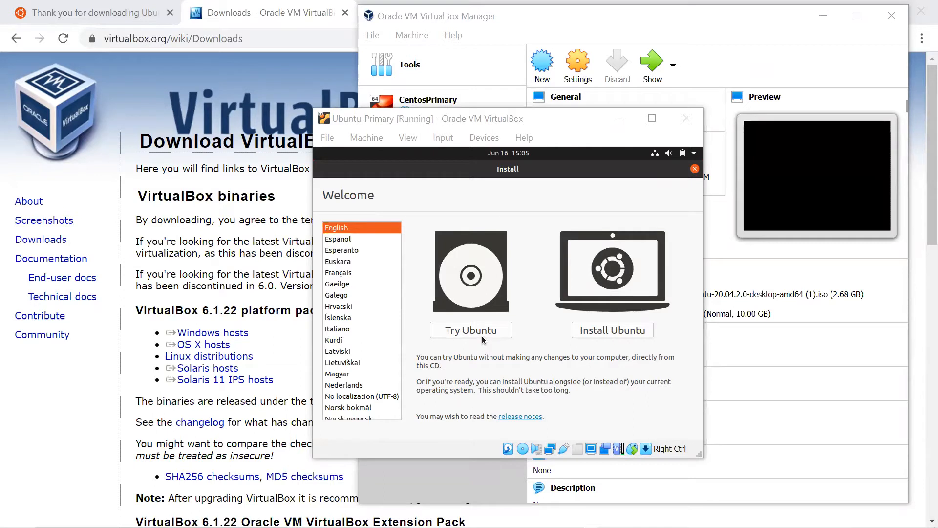
Step: Choose Install Ubuntu, keep the English (US) keyboard, and accept normal installation with updates
left_click(620, 333)
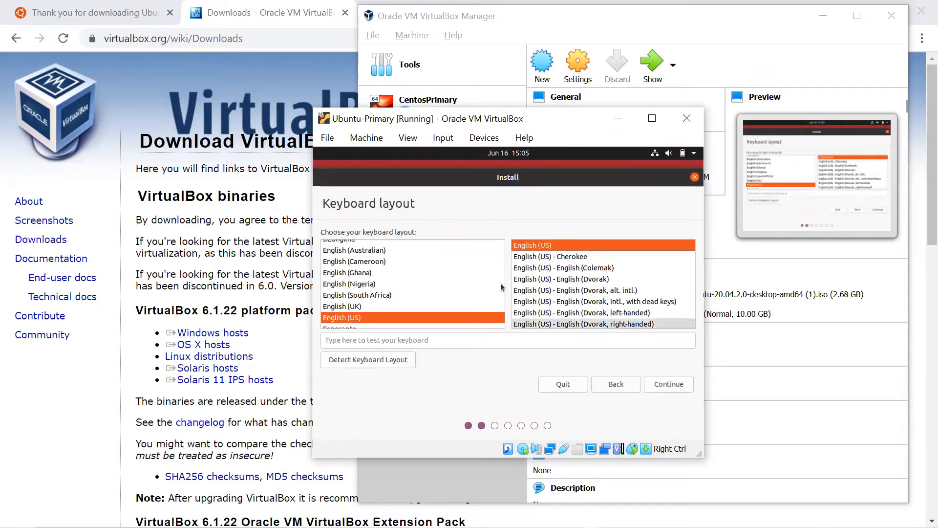
left_click(666, 388)
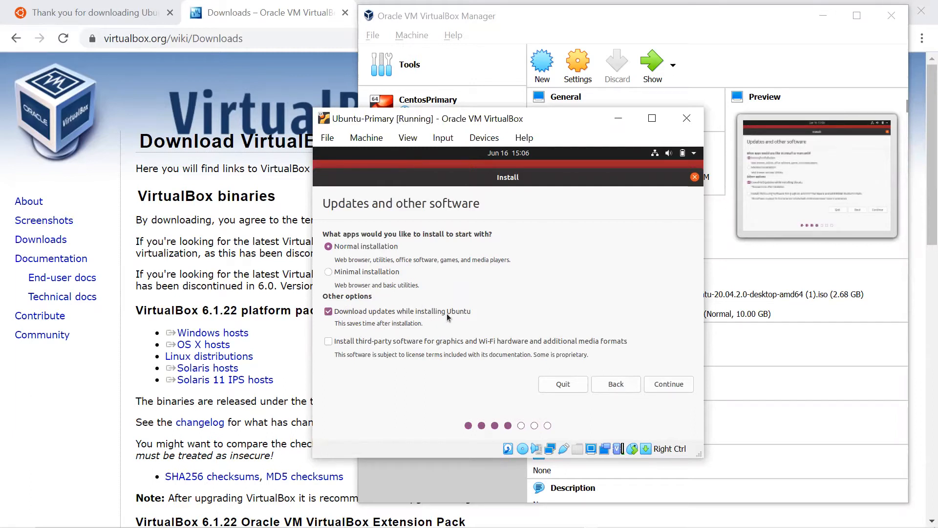
left_click(668, 385)
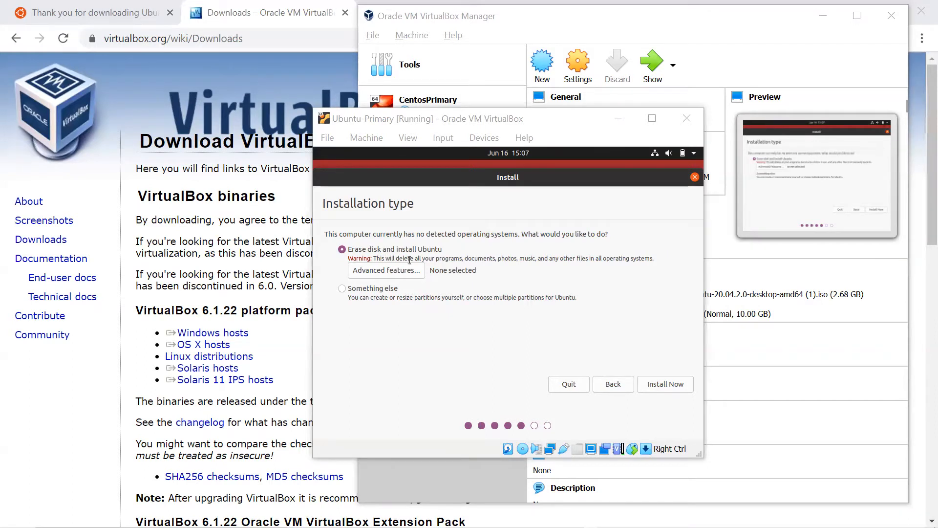
Step: Keep 'Erase disk and install Ubuntu', install now, and confirm writing the partition changes
left_click(659, 389)
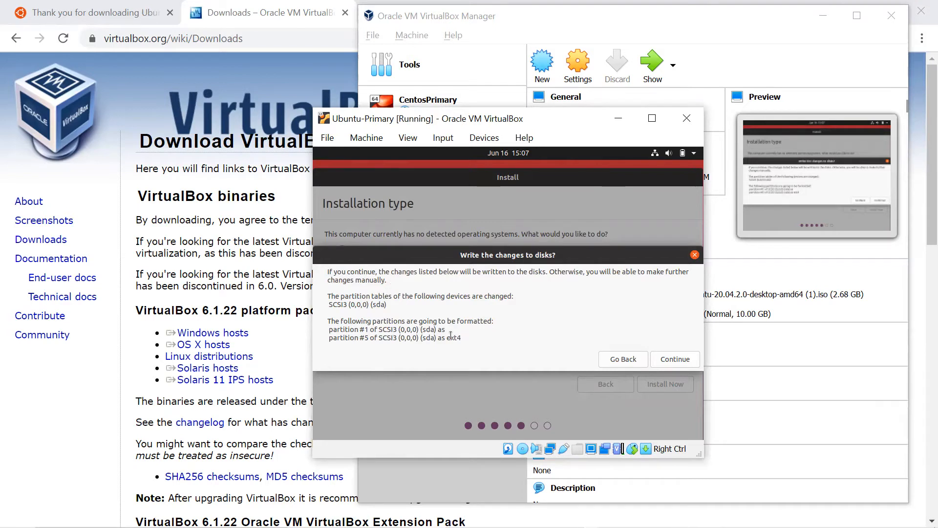
left_click(680, 360)
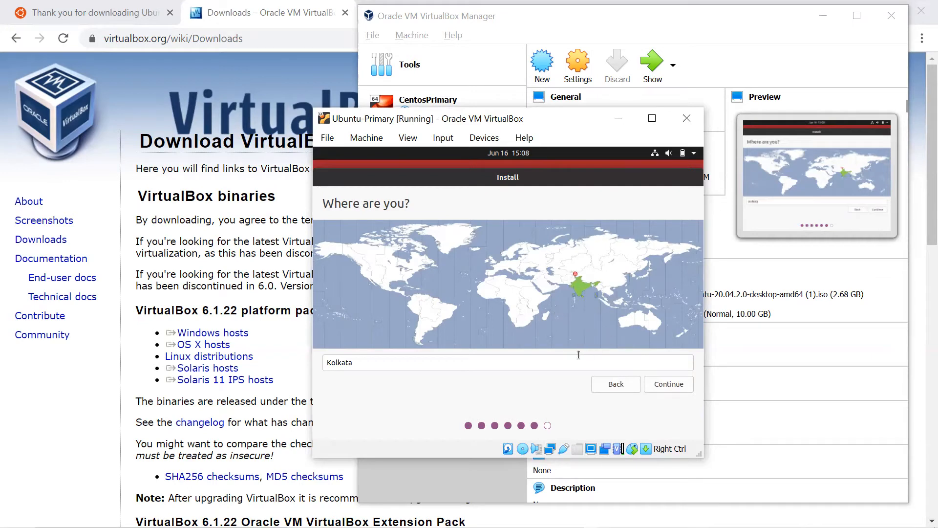
Step: Keep the Kolkata time zone, enter the user's name, username and password, and continue installing
left_click(678, 388)
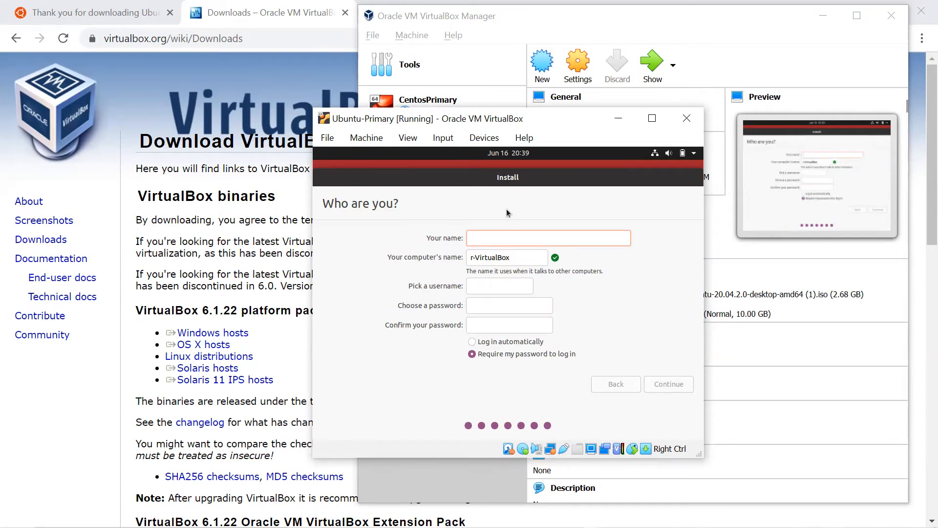
type("rama")
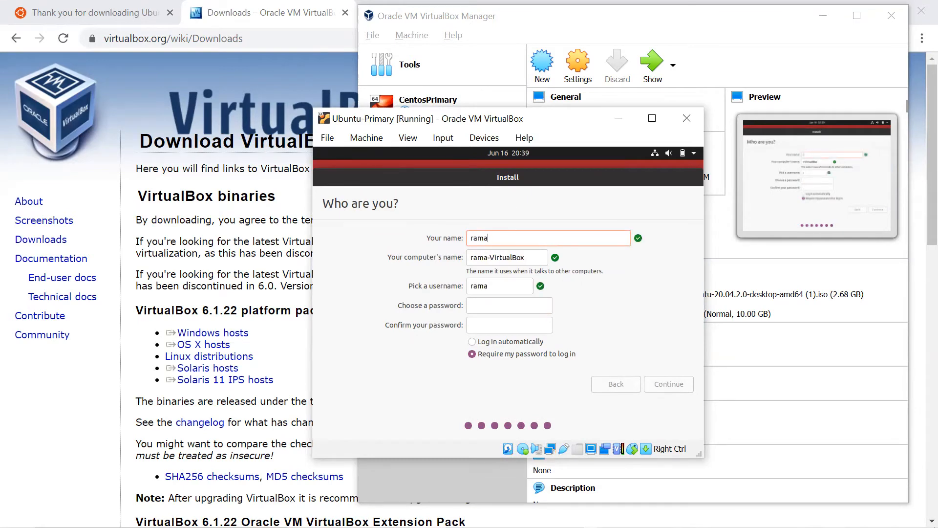
type("n")
left_click(501, 291)
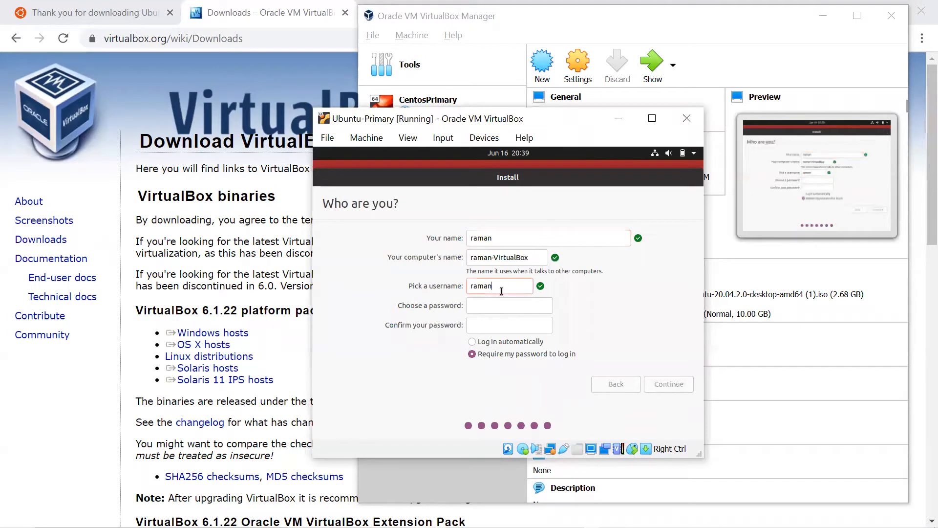
left_click(489, 308)
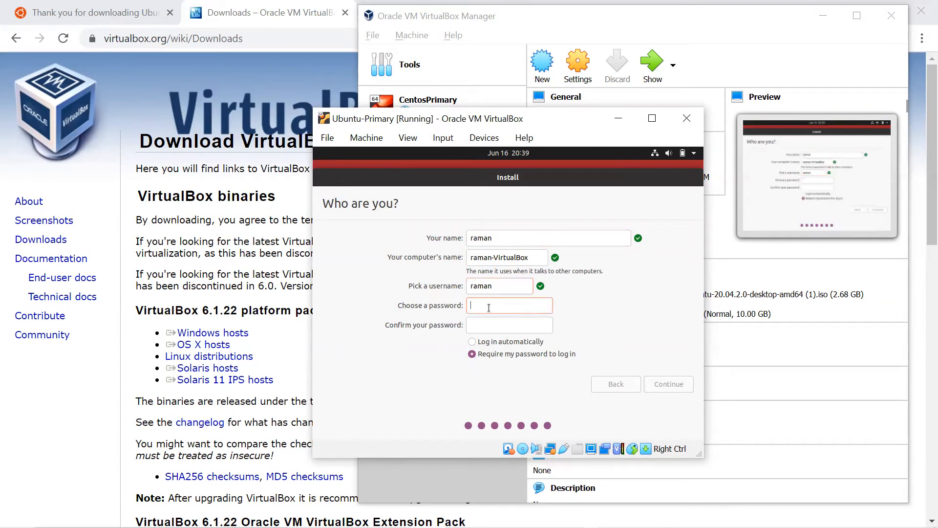
type("123456")
key("Tab")
type("12345")
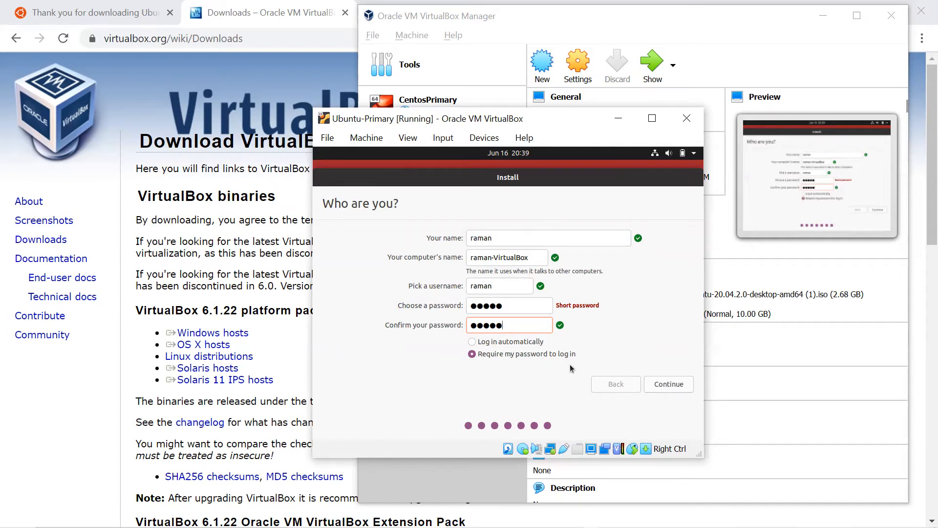
left_click(664, 386)
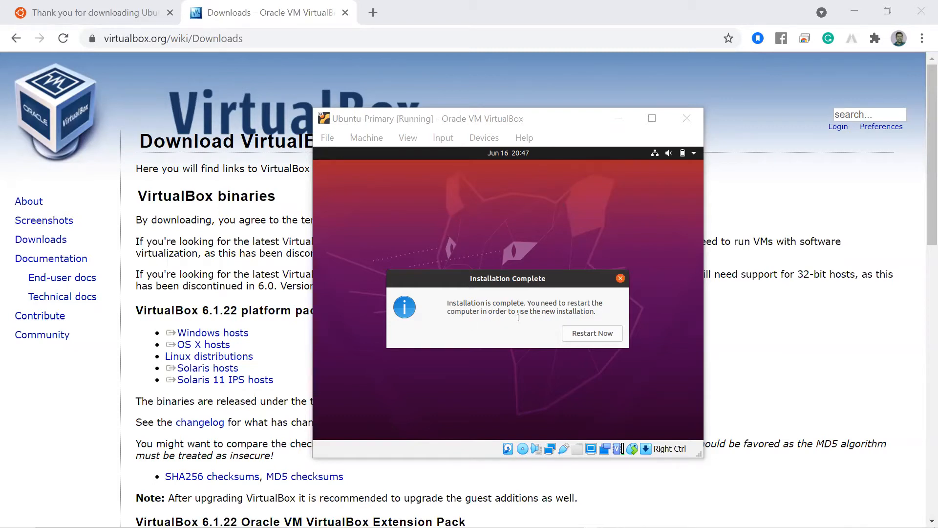
Step: Choose Restart Now when the Installation Complete dialog appears, rebooting the Ubuntu-Primary VM
left_click(595, 336)
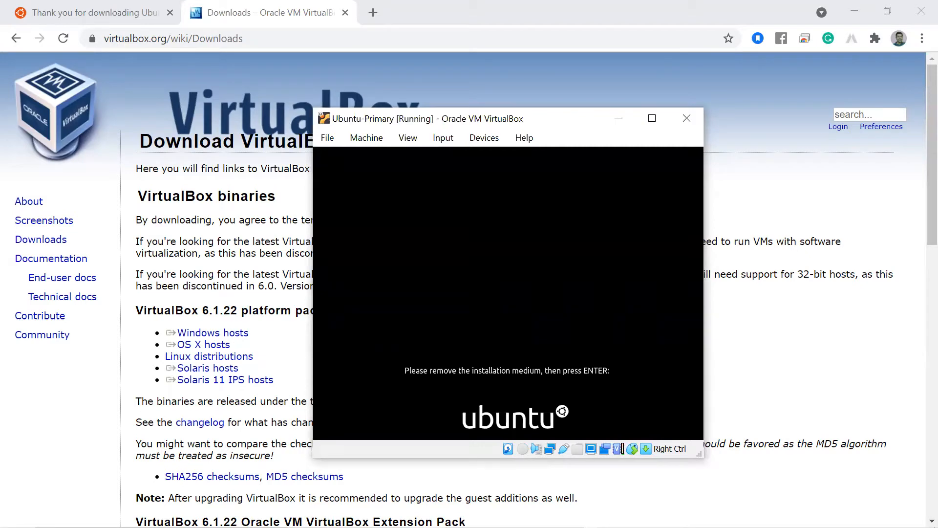
Step: Confirm the installation medium is removed to reboot, and dismiss the mouse integration notice
key("Return")
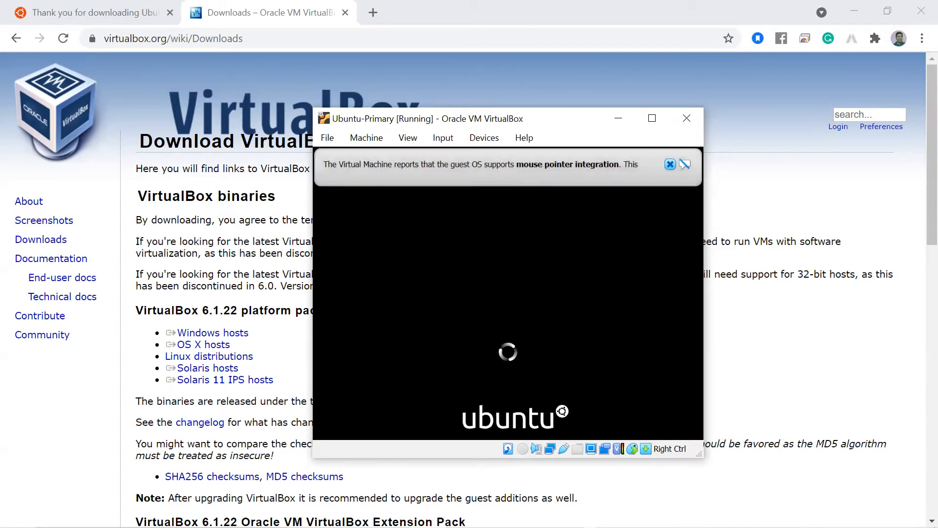
left_click(670, 164)
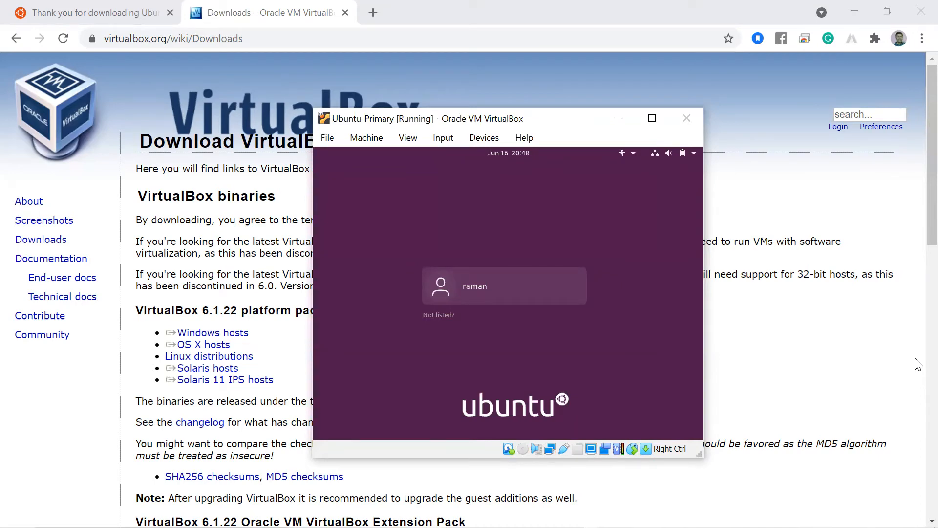
Step: Select the user account on the login screen and sign in with its password
key("Return")
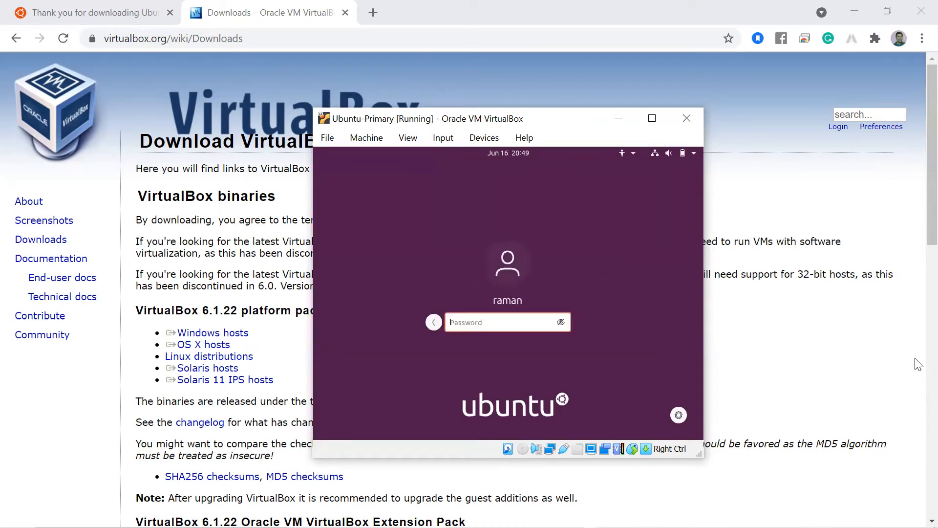
type("●●●●●")
key("Return")
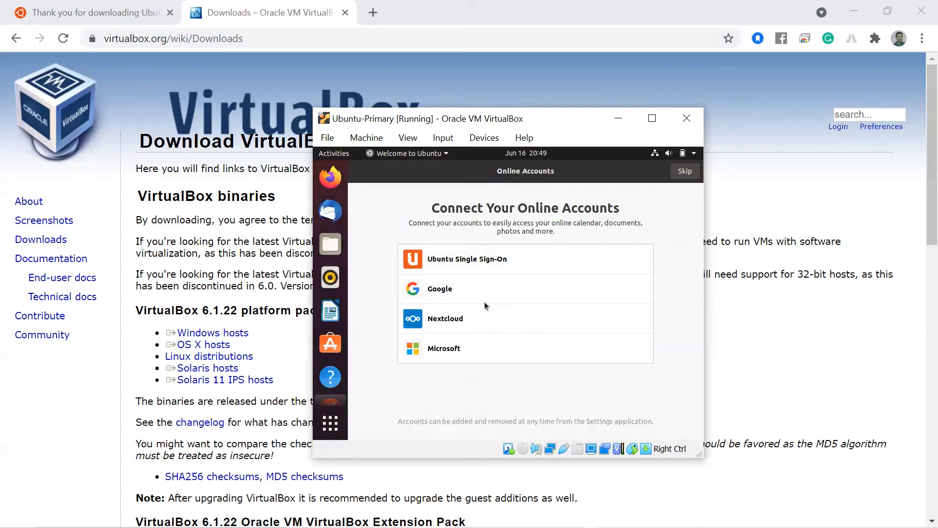
Step: Skip the Online Accounts, Livepatch and Help improve Ubuntu pages, then finish on Ready to go
left_click(685, 171)
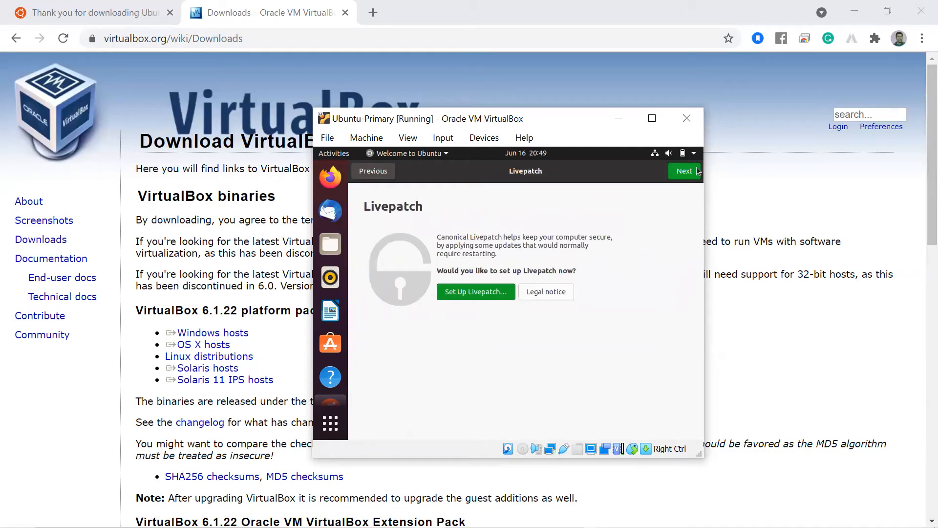
left_click(684, 172)
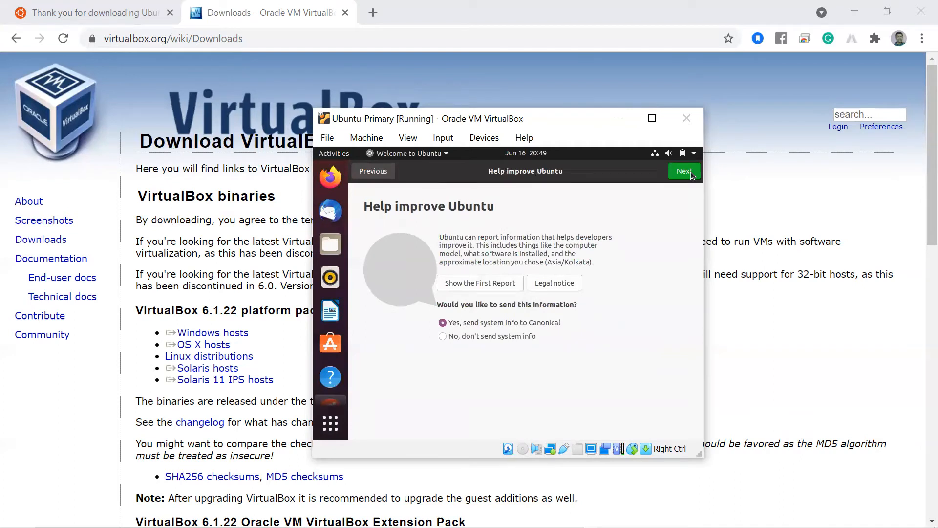
left_click(684, 172)
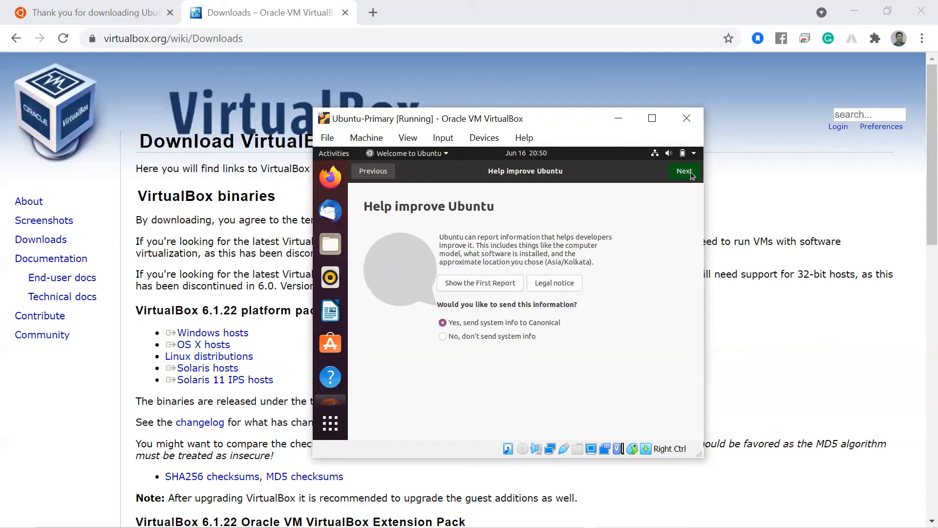
left_click(690, 174)
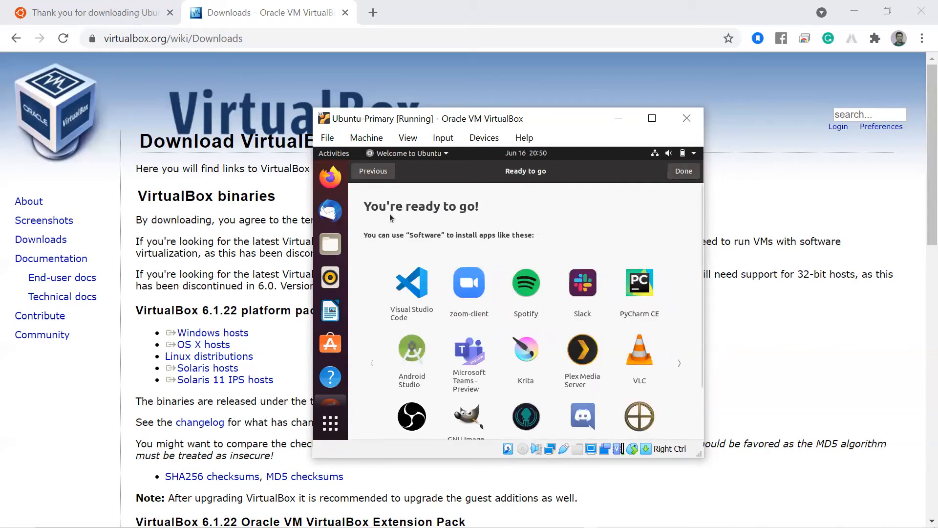
left_click(683, 171)
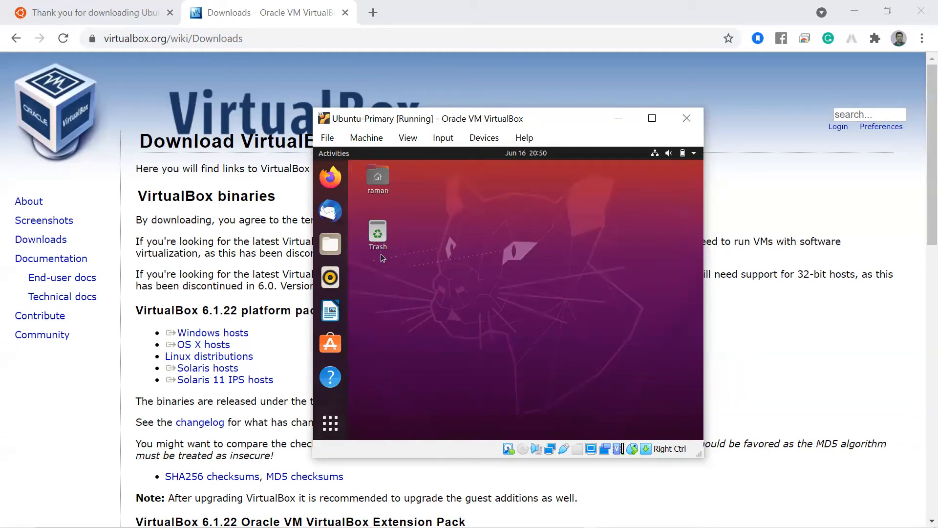
Step: Launch Terminal in the VM by searching 'term' in Show Applications
left_click(331, 425)
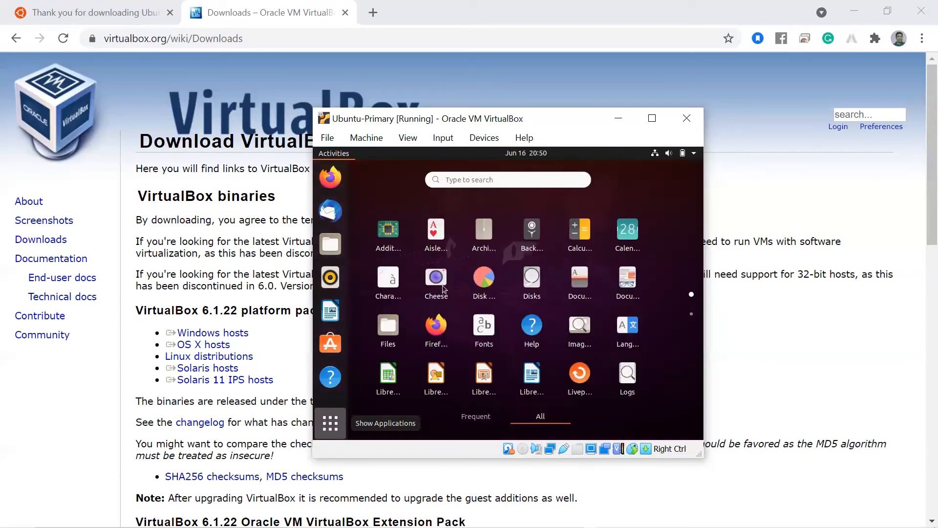
left_click(507, 181)
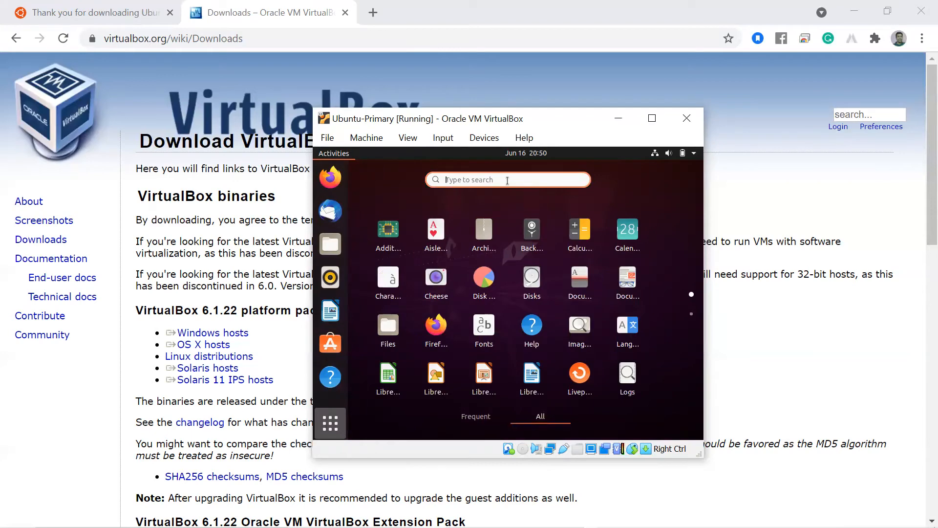
type("term")
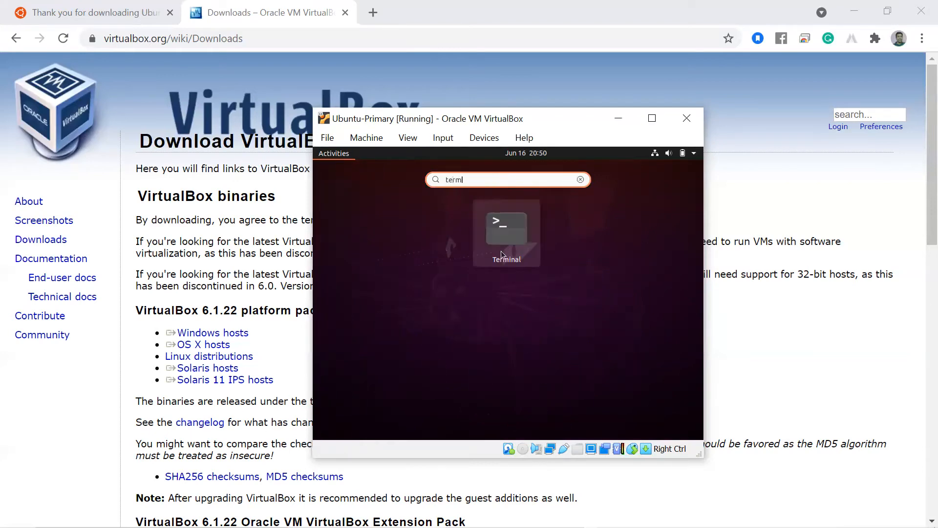
left_click(506, 244)
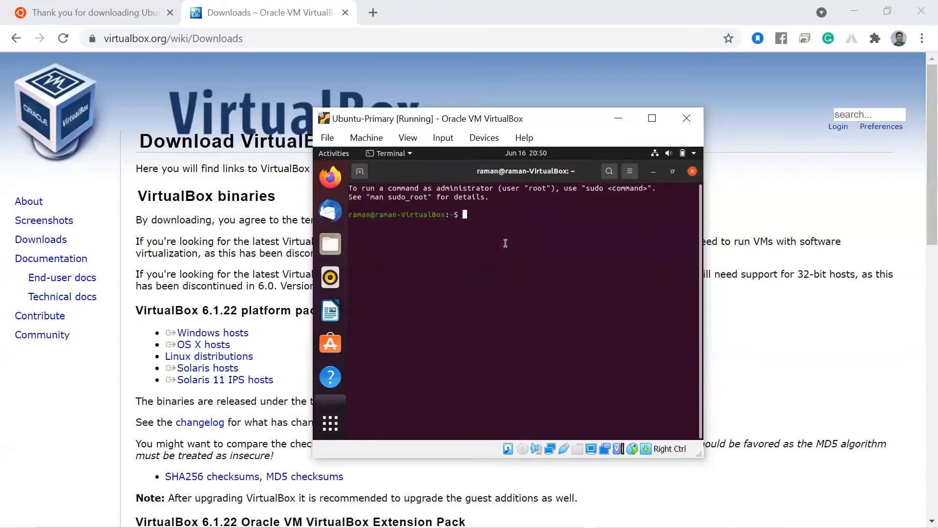
Step: Run 'ip a' to see guest address 10.0.2.15/24, then go back to Chrome
type("ip a")
key("Return")
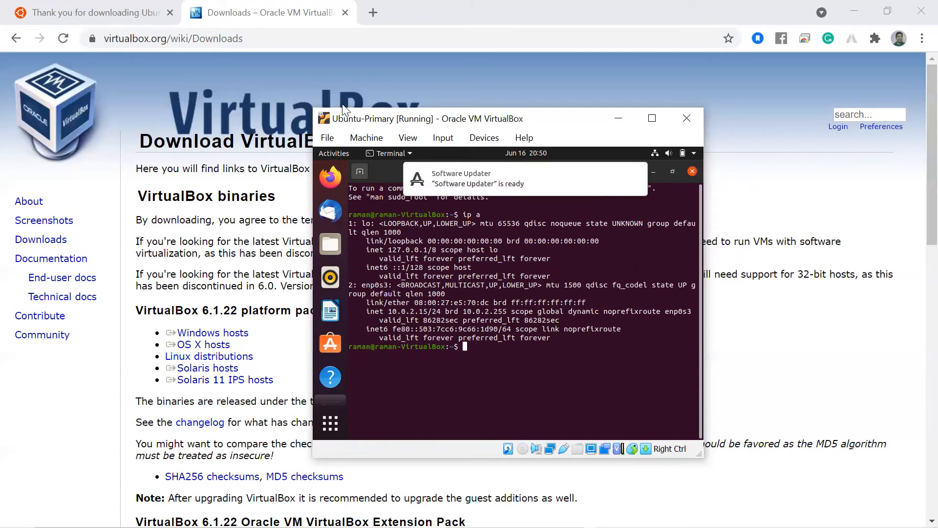
left_click(371, 24)
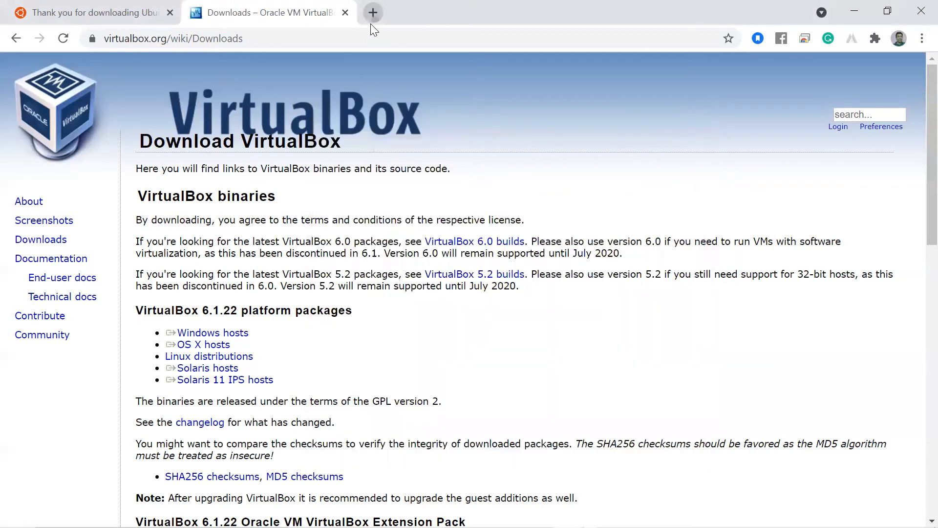
Step: Search 'download mobaxterm for windows' and open the MobaXterm Home Edition download page
left_click(371, 23)
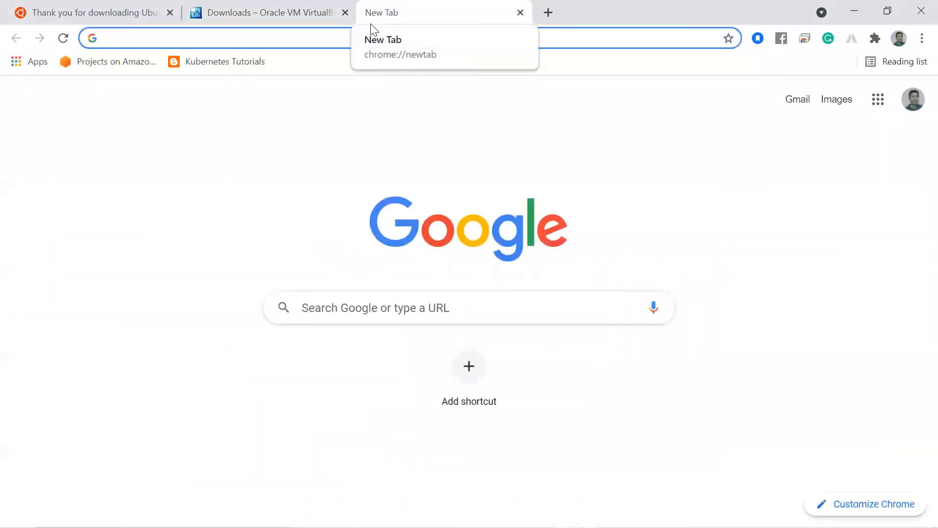
type("D")
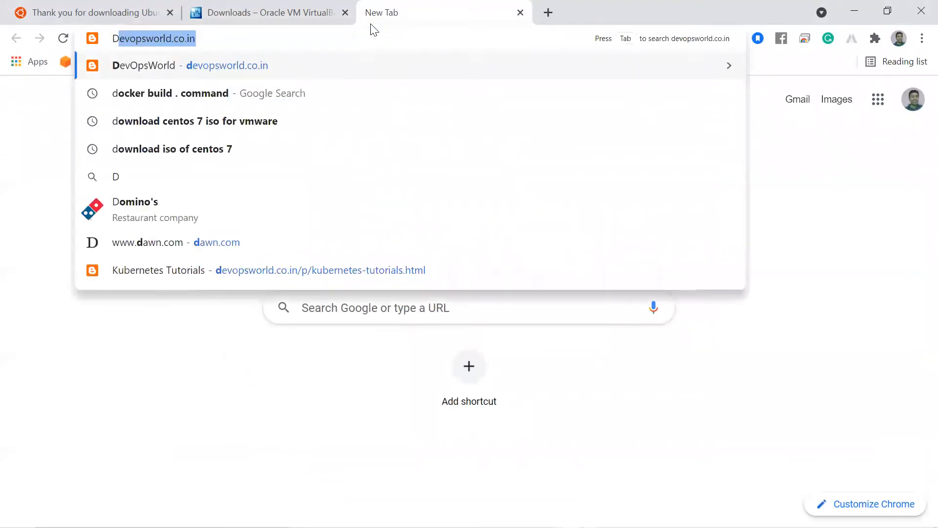
type("ownload")
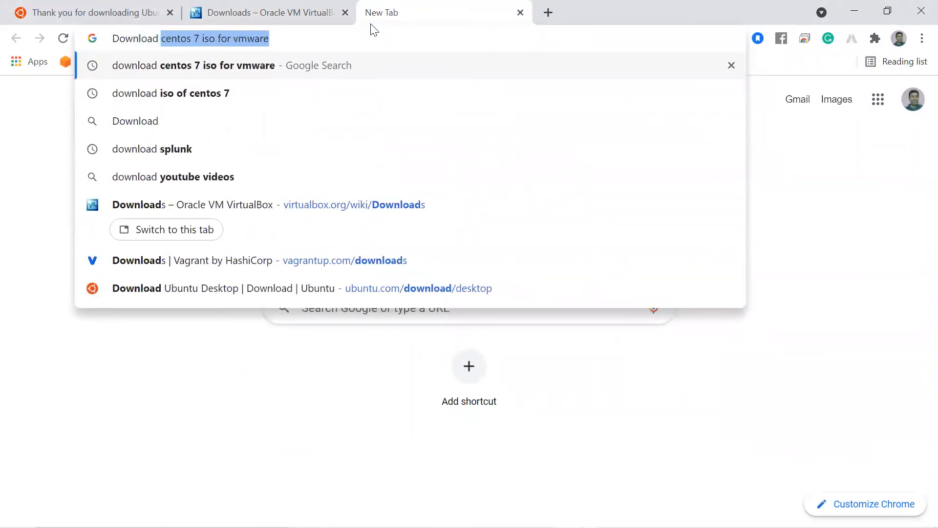
type(" moba")
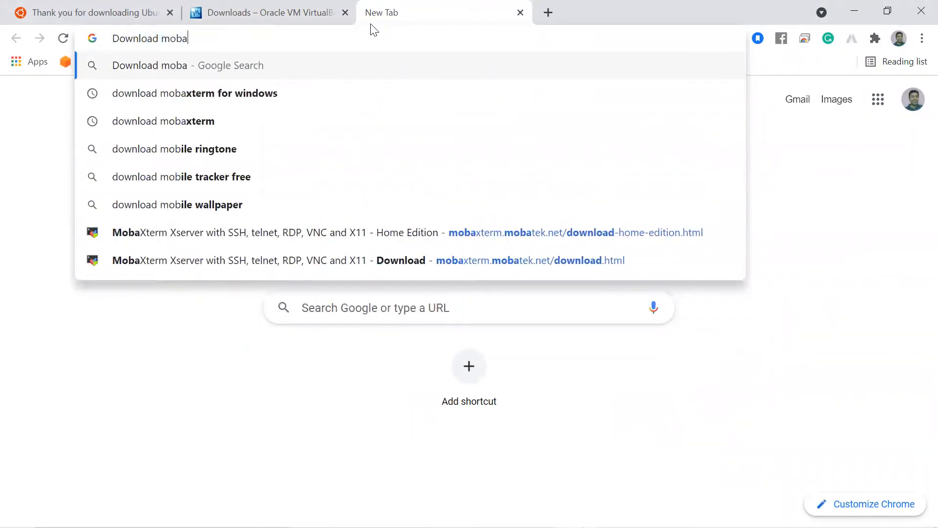
key("Down")
key("Down")
key("Up")
key("Return")
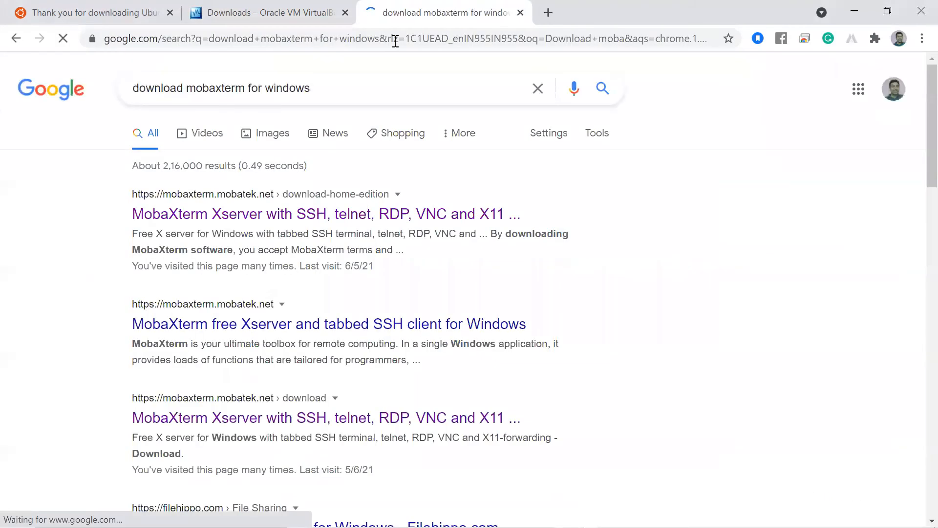
left_click(297, 222)
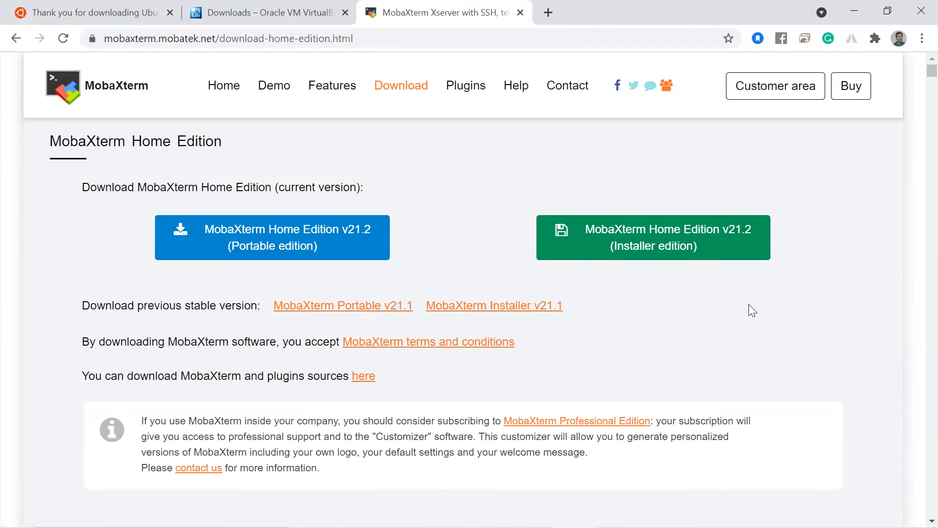
Step: Launch the installed MobaXterm application from Windows search using 'mob'
key("super")
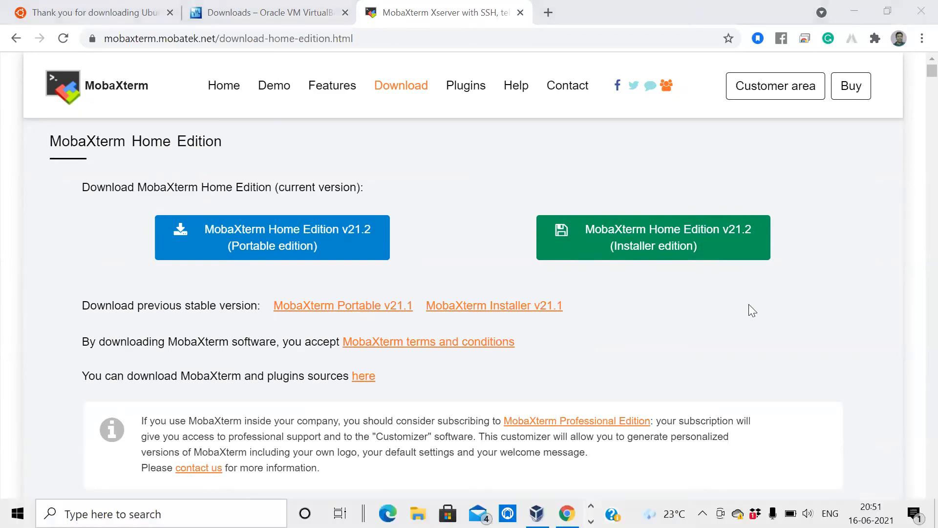
type("mio")
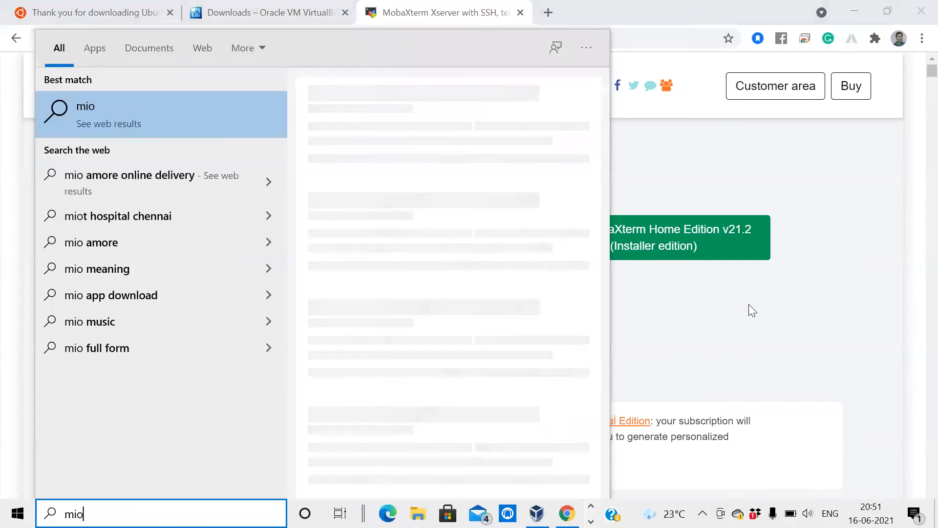
key("BackSpace")
key("BackSpace")
type("ob")
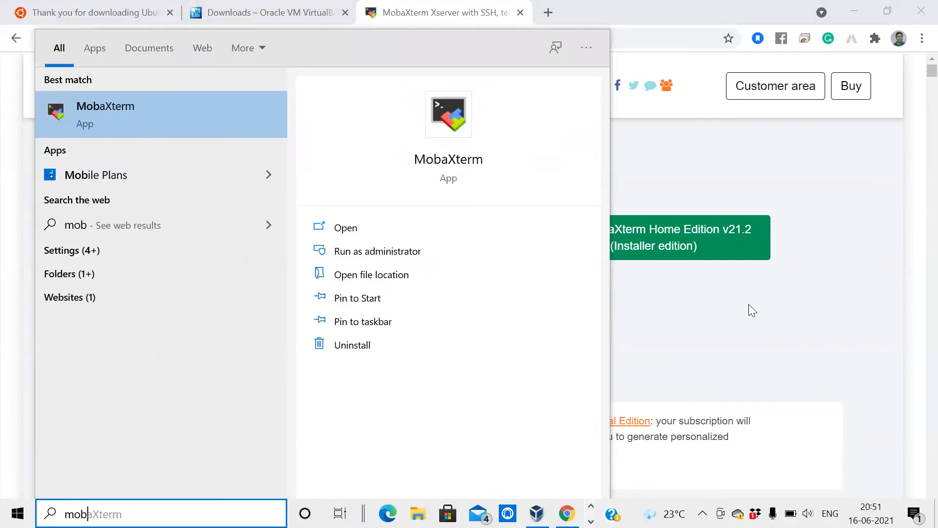
key("Return")
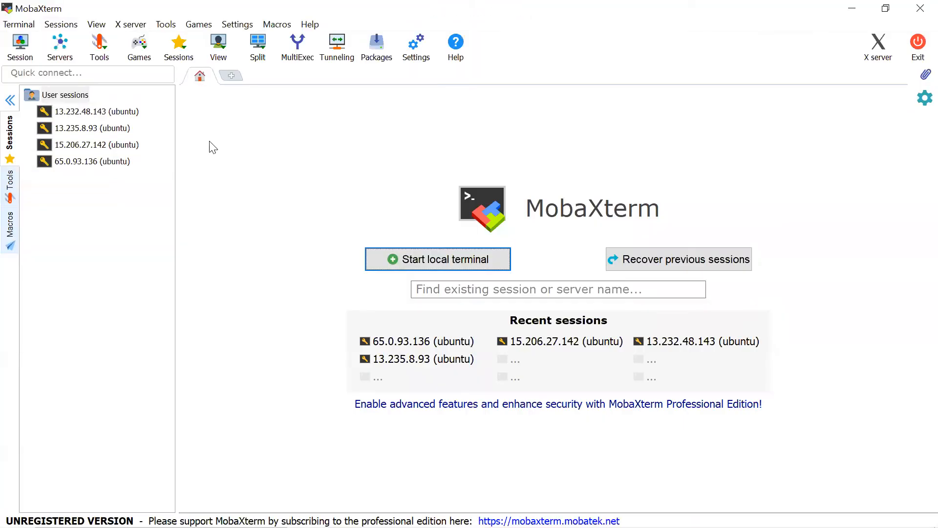
Step: Collapse the sessions sidebar, start a new SSH session, then switch to the Ubuntu-Primary VM window
left_click(9, 100)
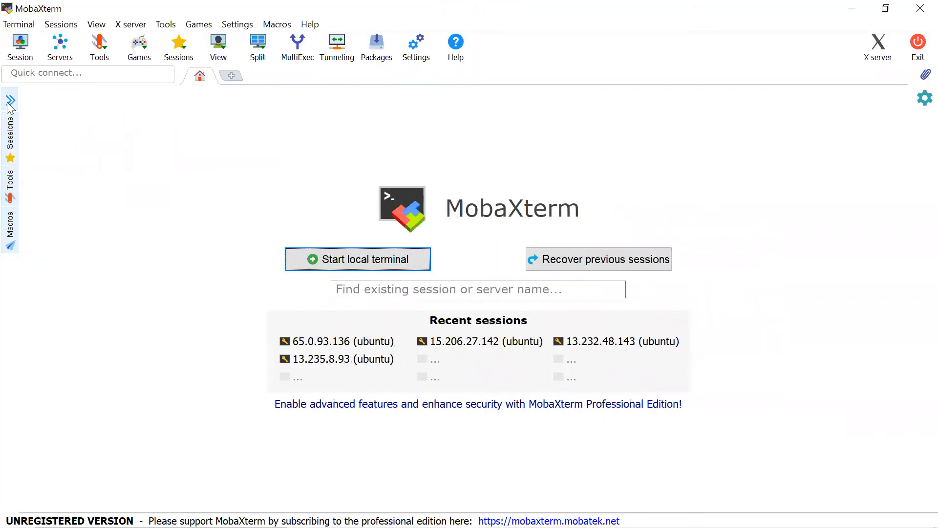
left_click(29, 52)
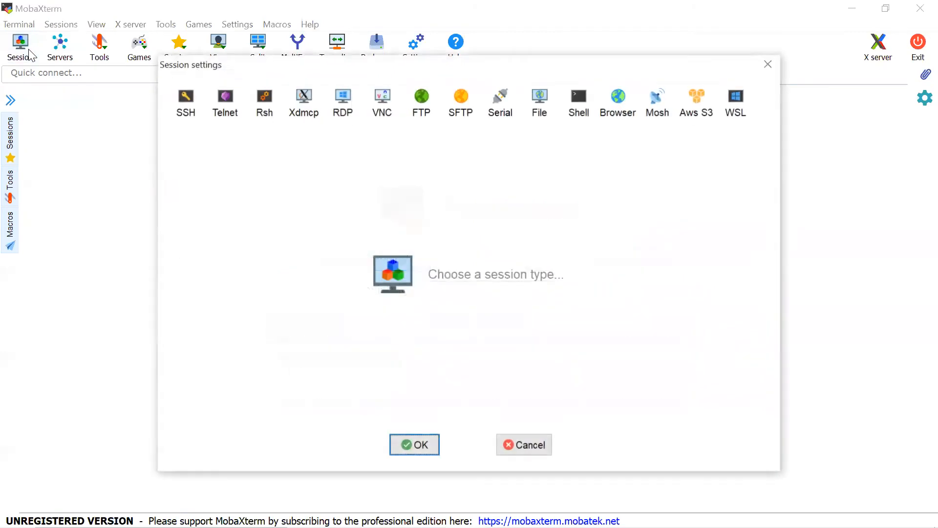
left_click(185, 112)
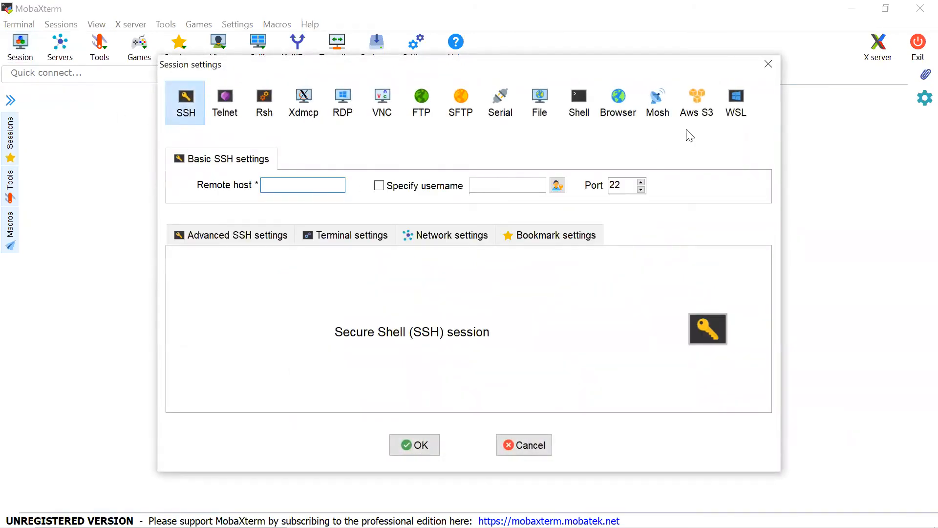
key("alt+Tab")
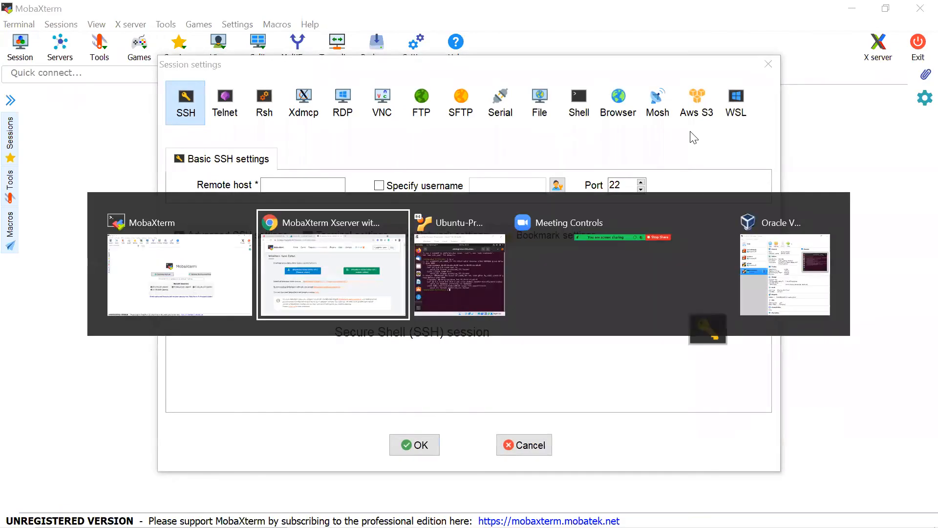
key("alt+Tab")
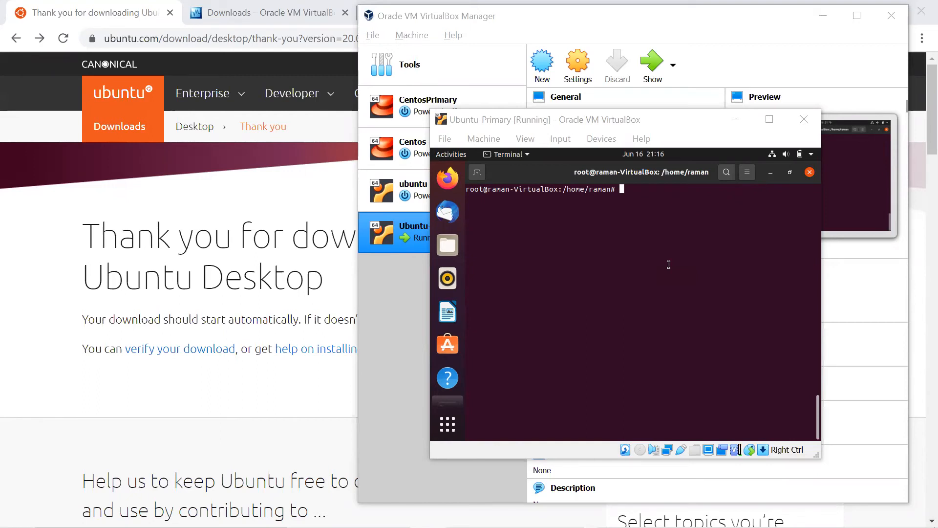
Step: Run 'apt install openssh-server' and 'systemctl status sshd' in the VM terminal to confirm SSH is running
left_click(668, 265)
type("a")
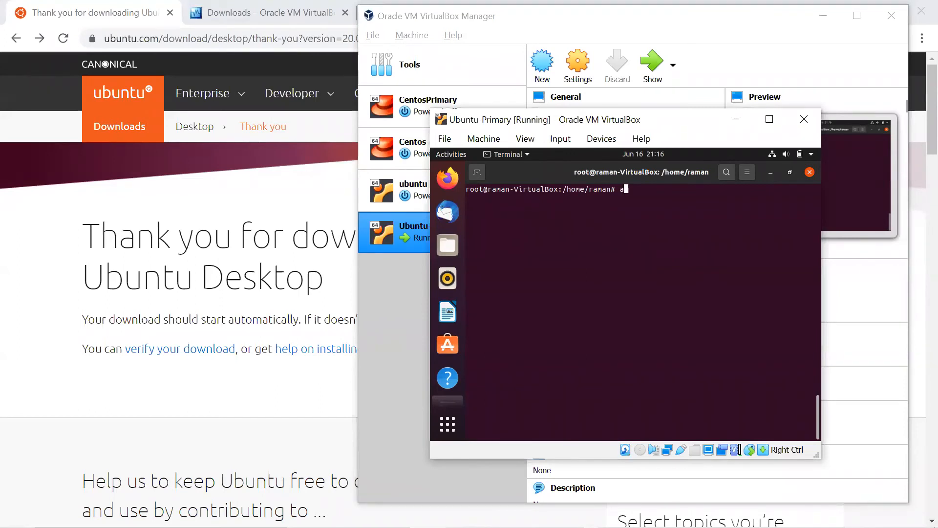
type("pt install ope")
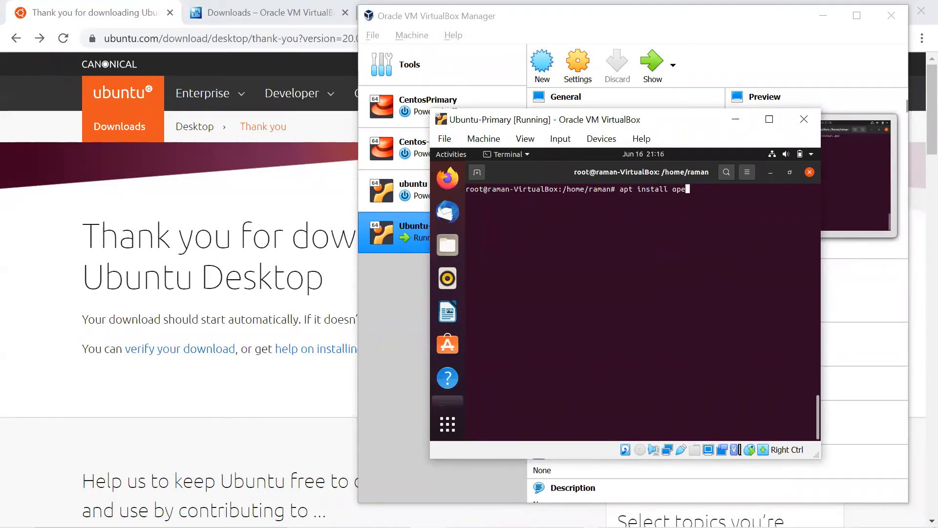
key("Up")
key("Up")
key("Return")
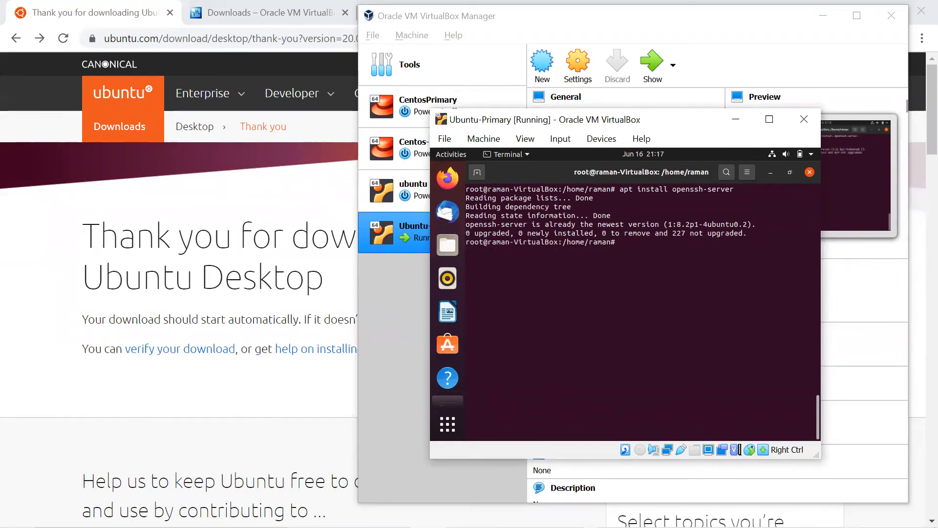
type("systemctl status sshd")
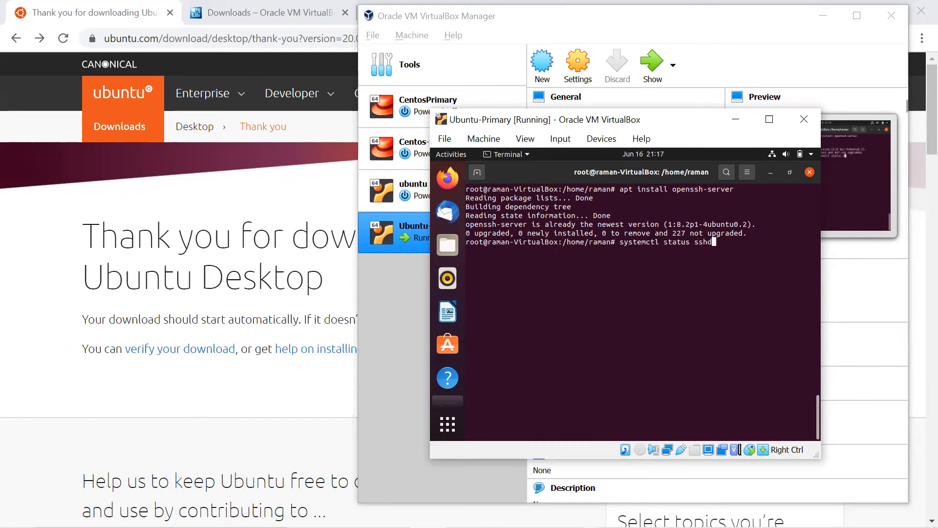
key("Return")
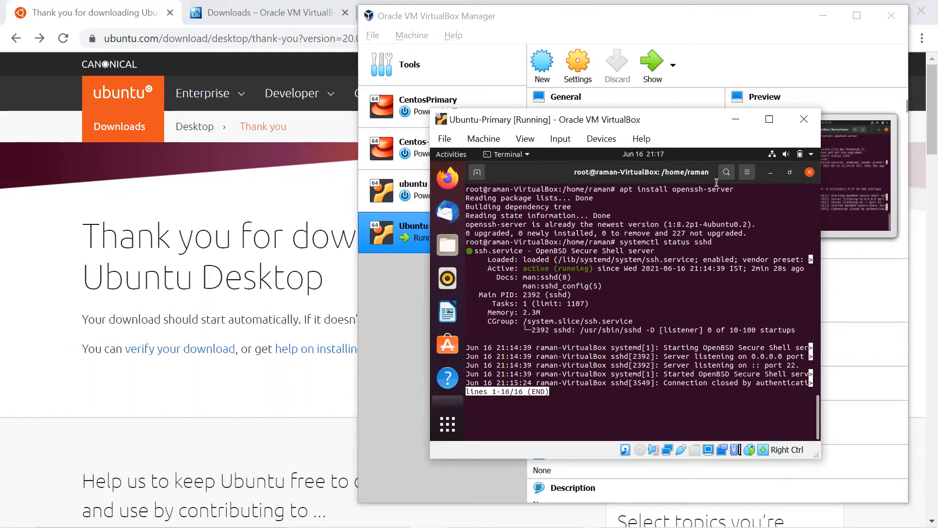
Step: Power off Ubuntu-Primary and open its Settings on the Network page with Adapter 1 on NAT
left_click(803, 119)
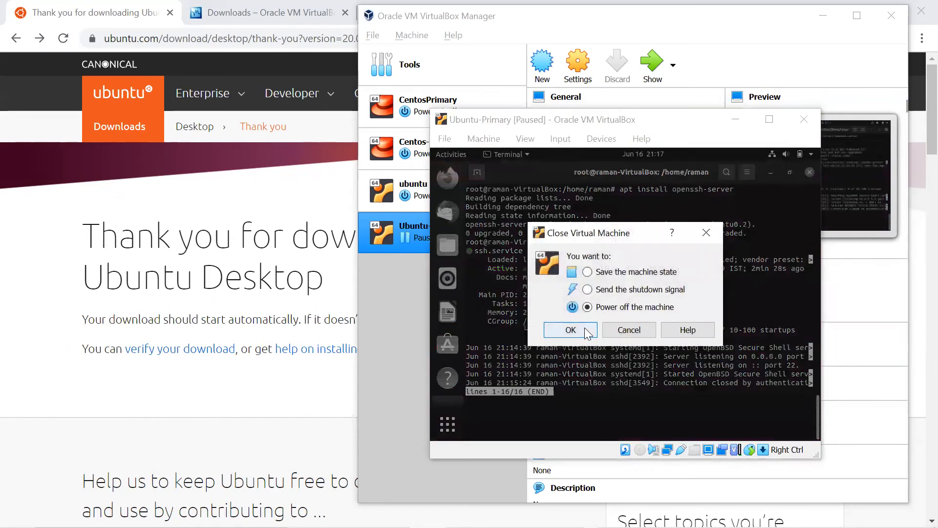
left_click(570, 330)
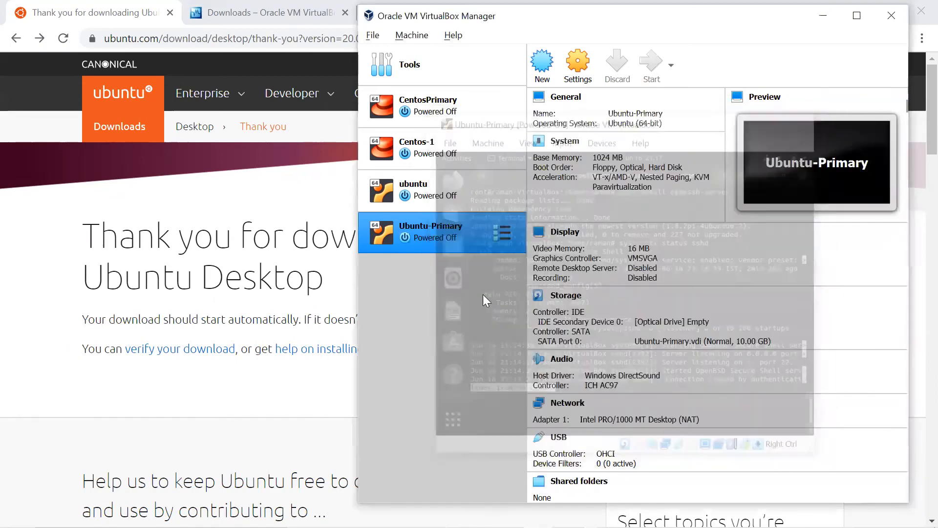
left_click(579, 79)
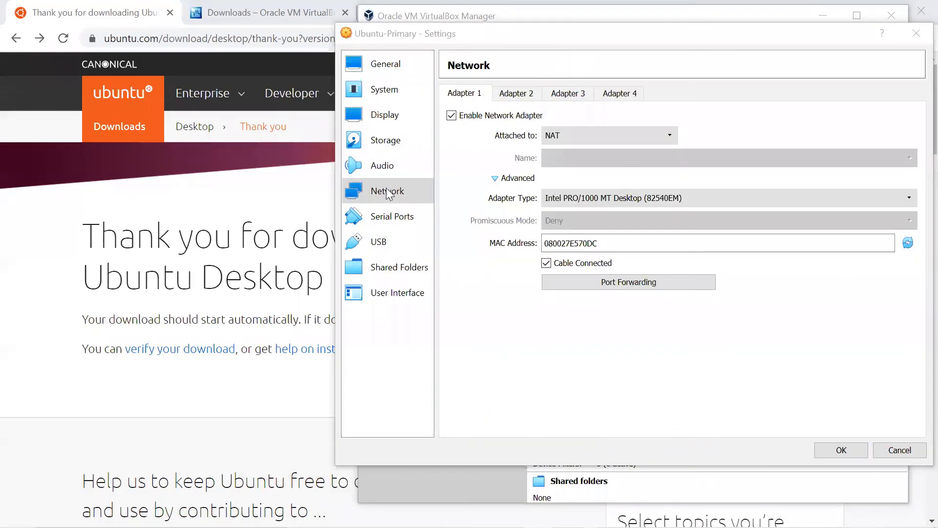
left_click(388, 193)
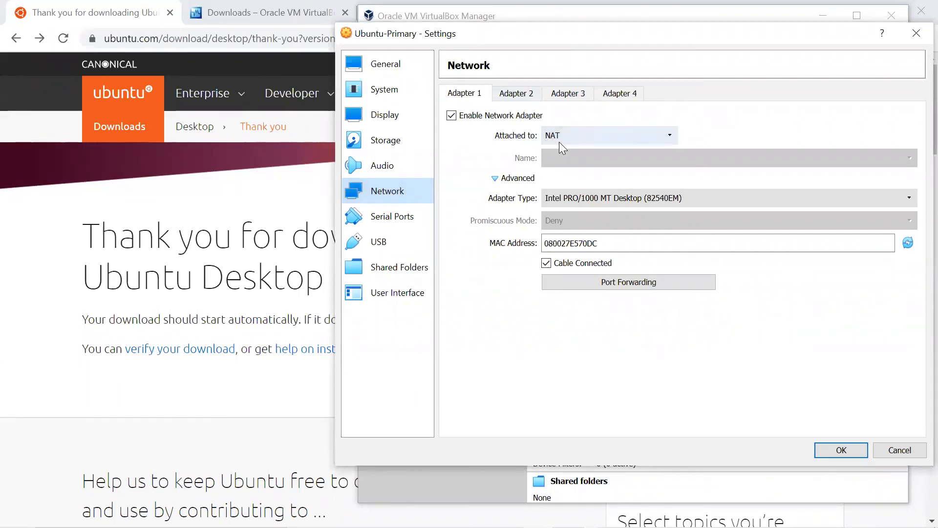
Step: Add a Port Forwarding rule mapping host port 2000 to guest port 22 and confirm both dialogs
left_click(597, 284)
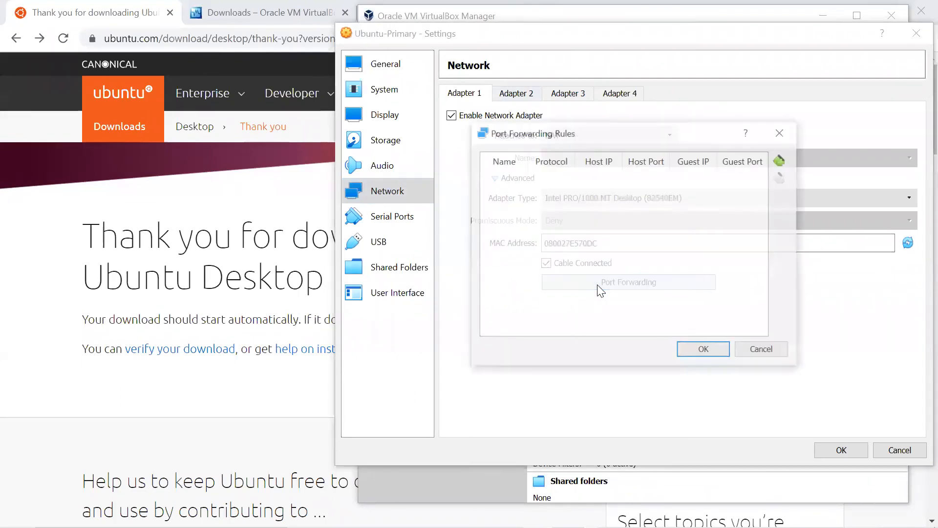
left_click(781, 158)
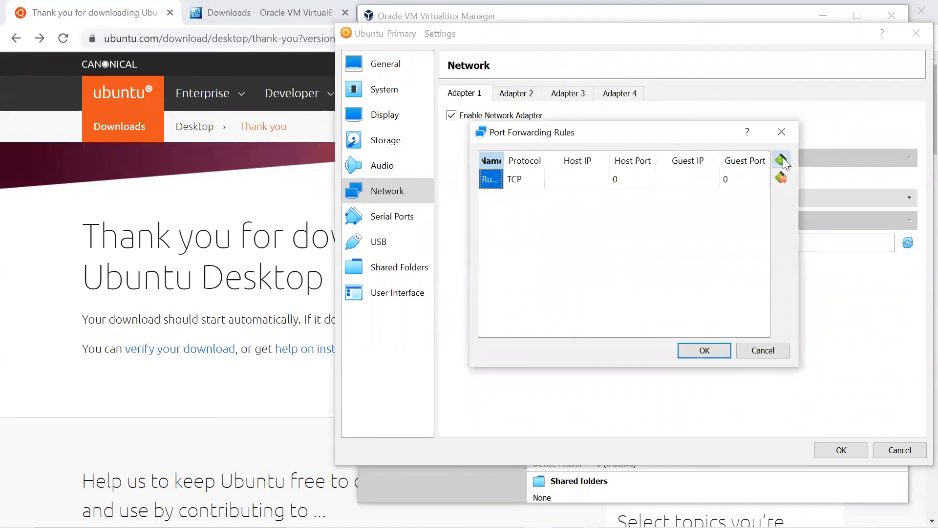
left_click(634, 184)
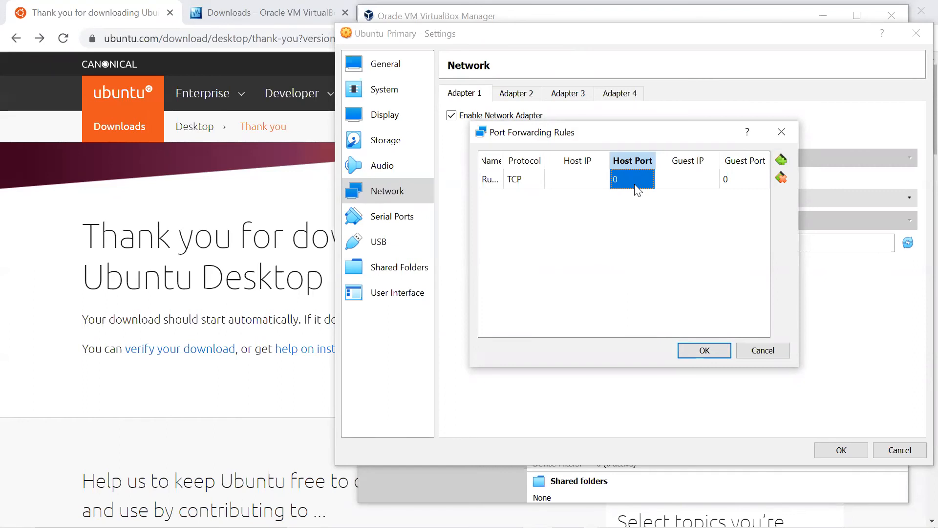
type("2000")
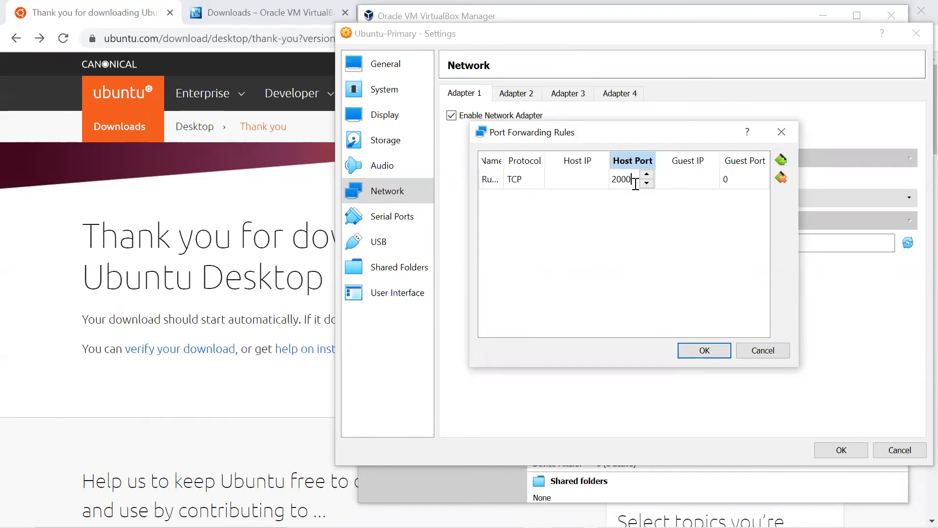
left_click(732, 179)
type("22")
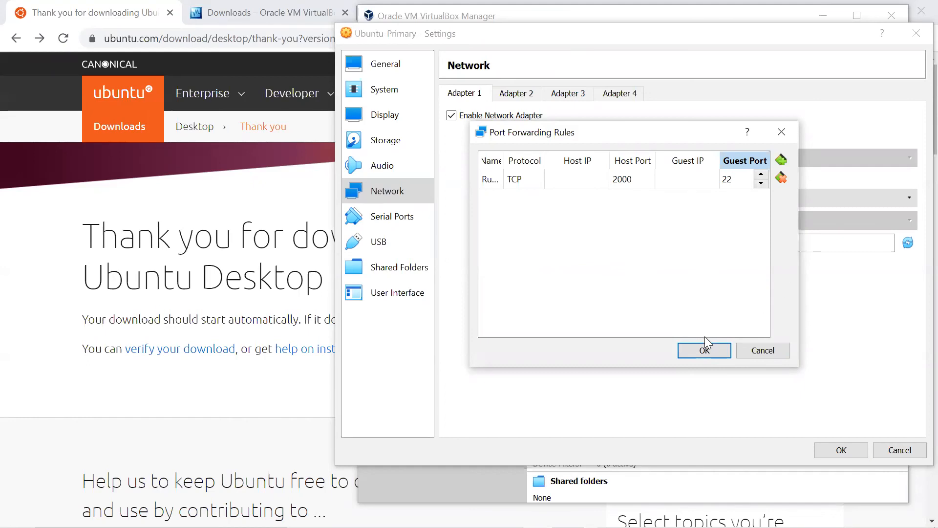
left_click(704, 350)
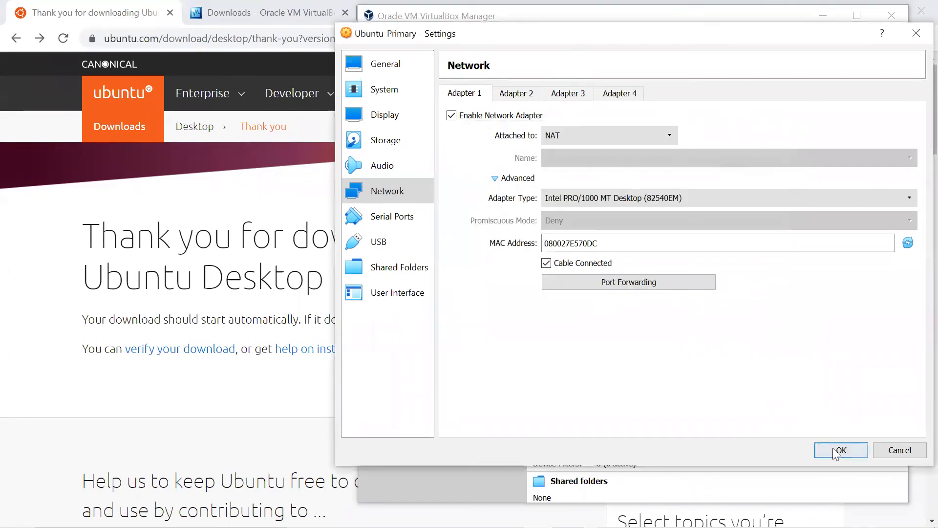
left_click(836, 451)
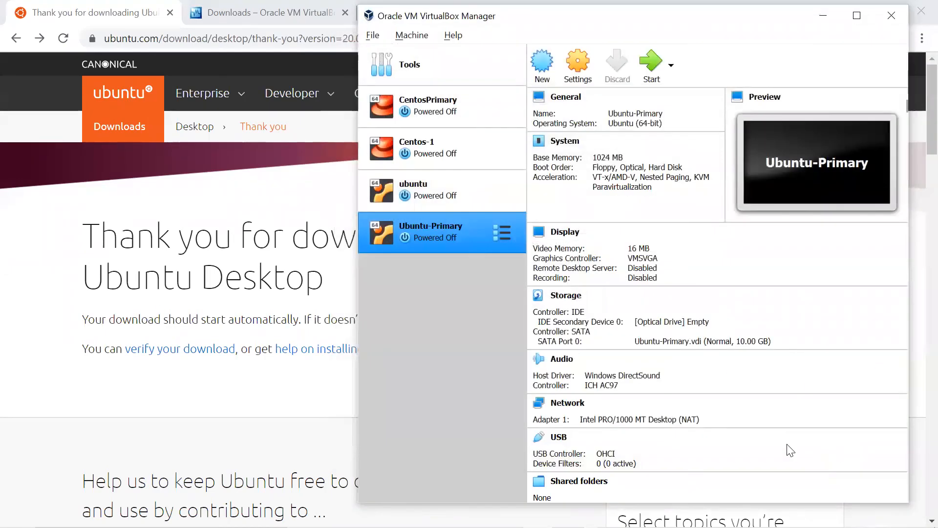
Step: Boot Ubuntu-Primary, minimize its VM window, and switch back to the VirtualBox Manager
left_click(648, 69)
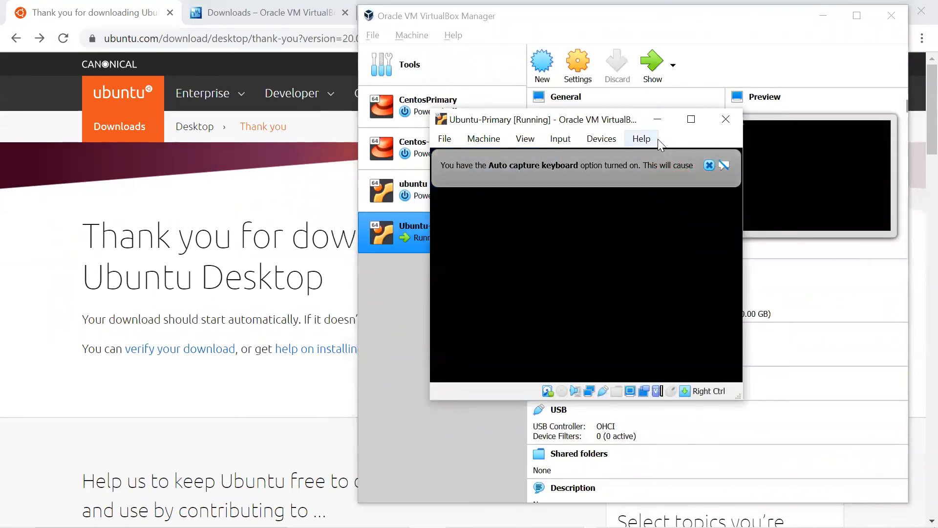
left_click(657, 121)
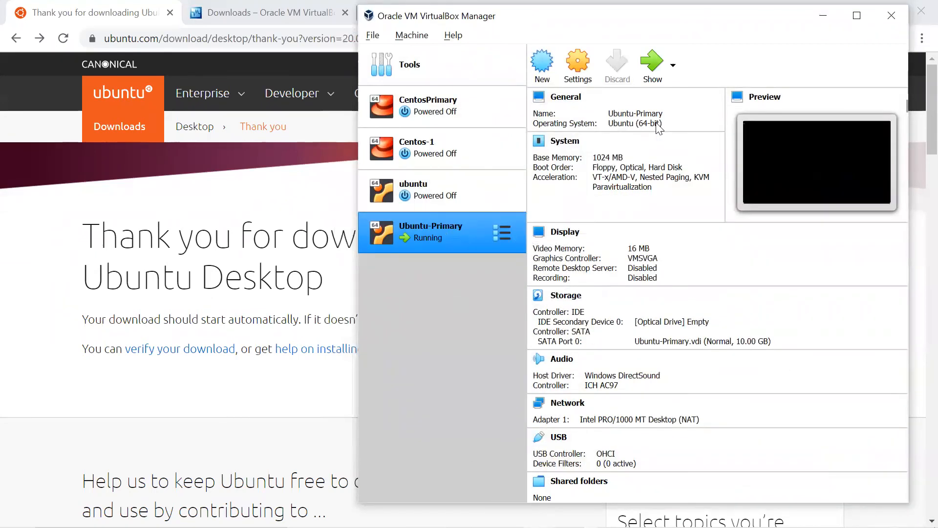
key("alt+Tab")
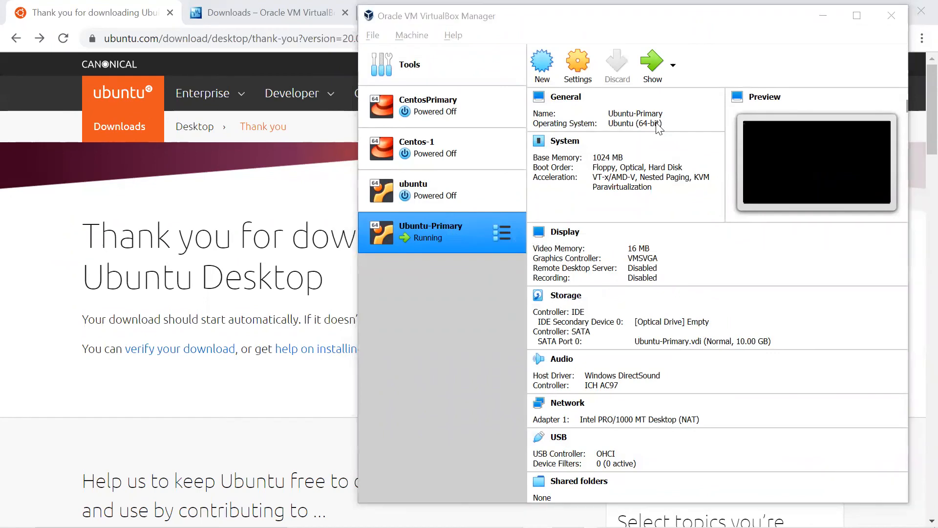
key("alt+Tab")
key("alt+shift+Tab")
key("alt+shift+Tab")
type("z")
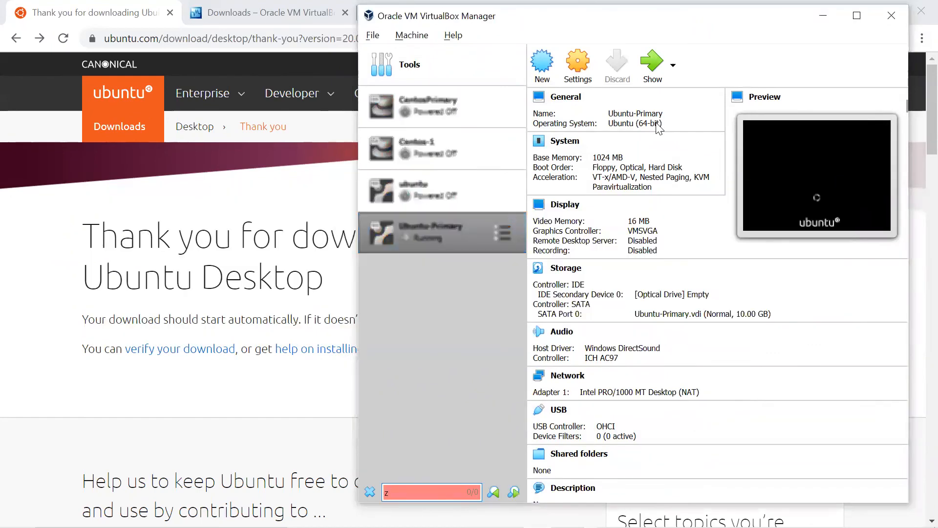
key("super")
Step: Launch MobaXterm and begin a new SSH session
type("mo")
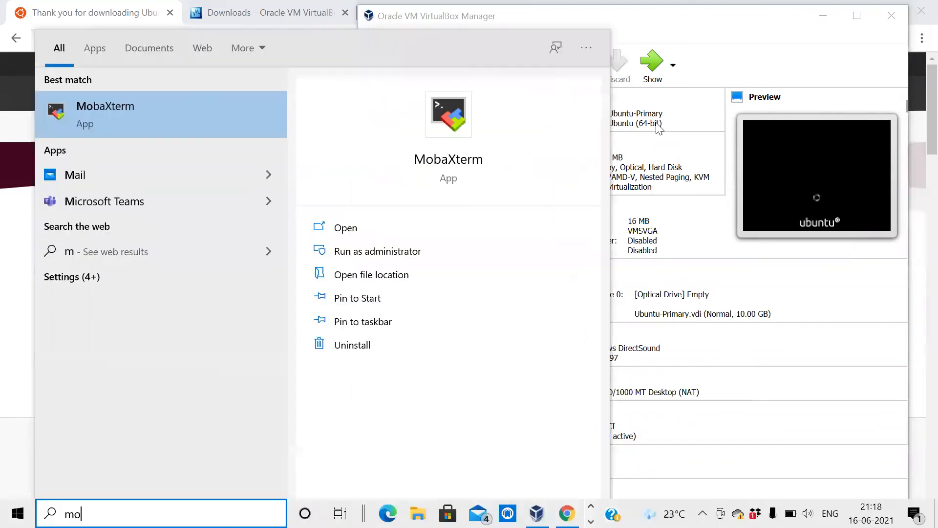
key("Return")
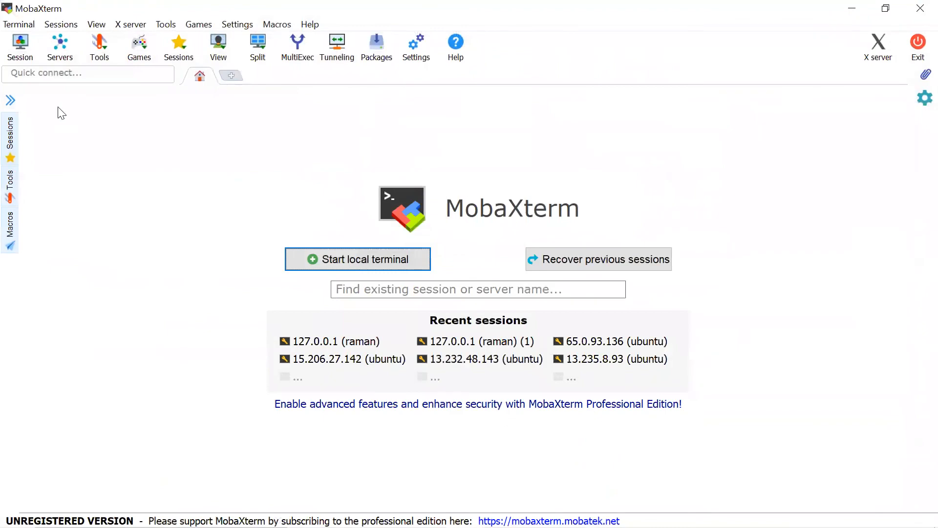
left_click(21, 48)
left_click(187, 121)
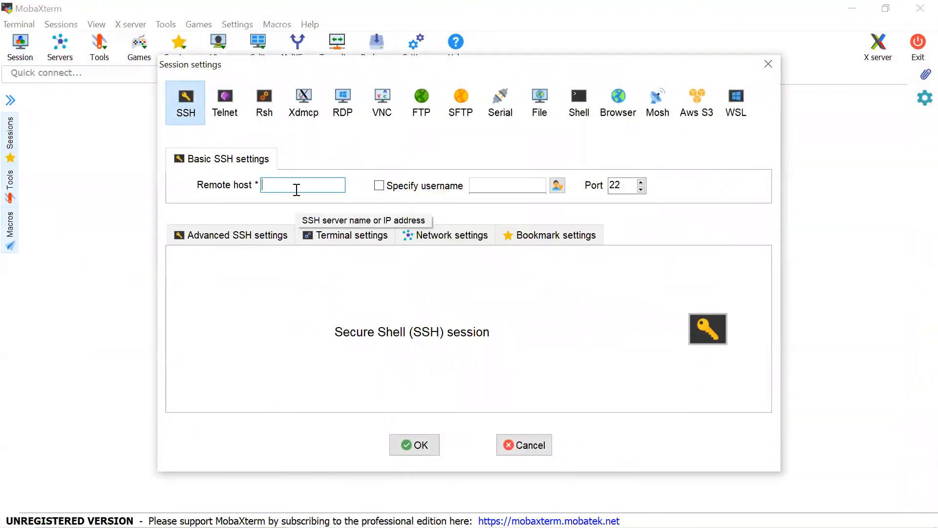
Step: Connect via SSH to host 127.0.0.1 on port 2000 with the guest username specified
type("127.0.0.")
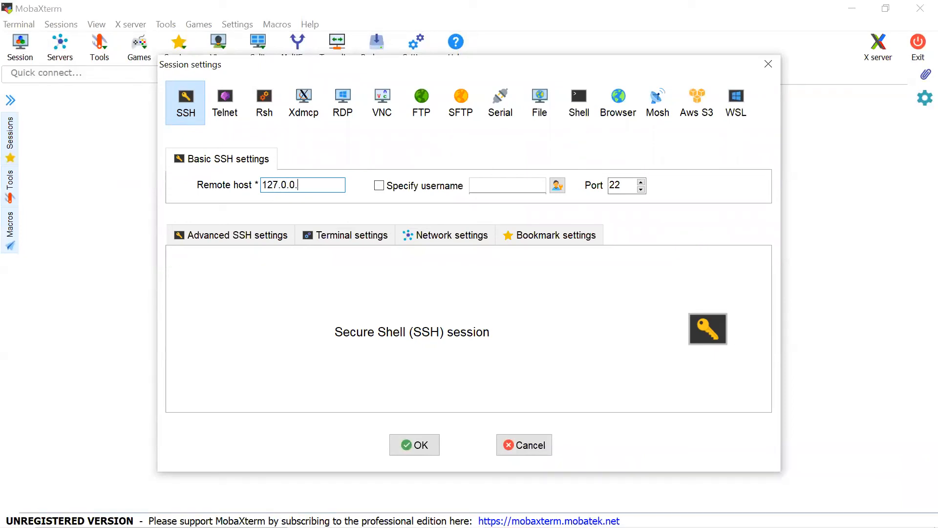
type("1")
key("Tab")
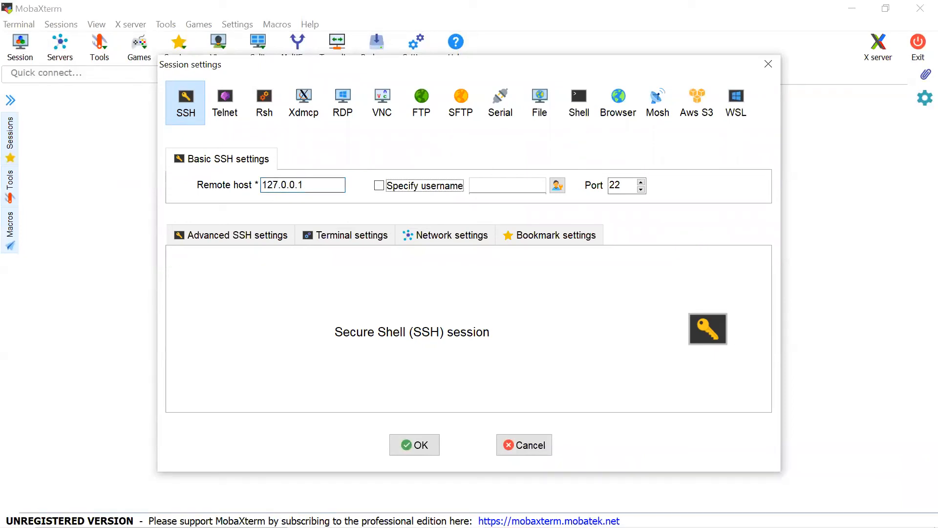
key("space")
key("Tab")
type("raman")
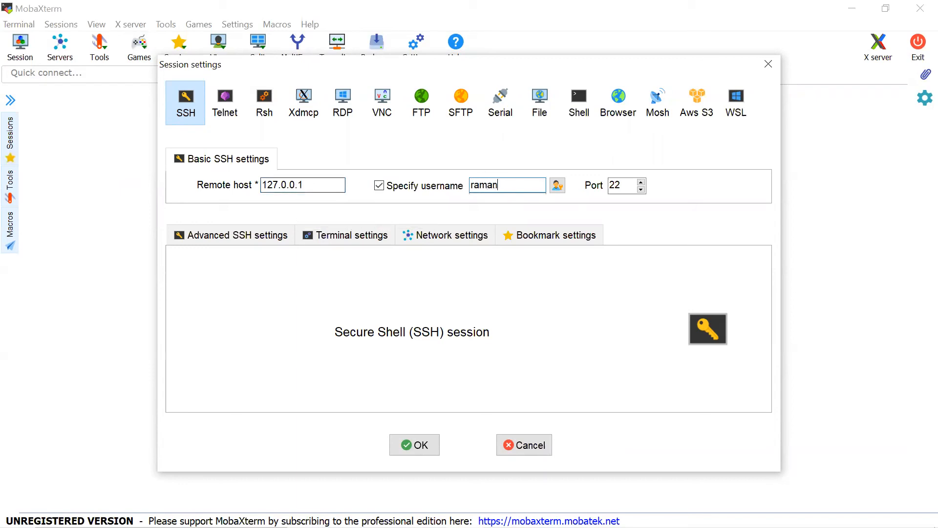
key("Tab")
key("Tab")
type("2000")
left_click(404, 449)
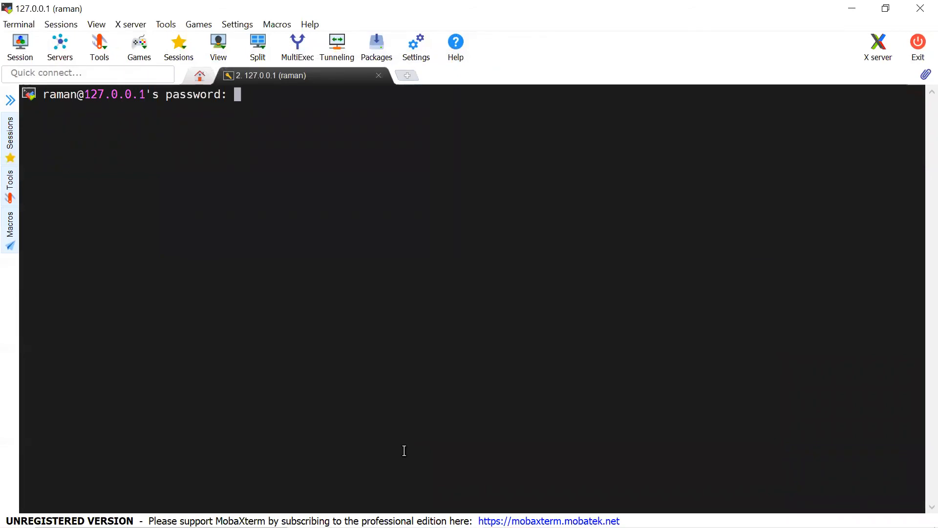
Step: Log in with the account password without saving it, then run 'ip a' showing 10.0.2.15
key("Return")
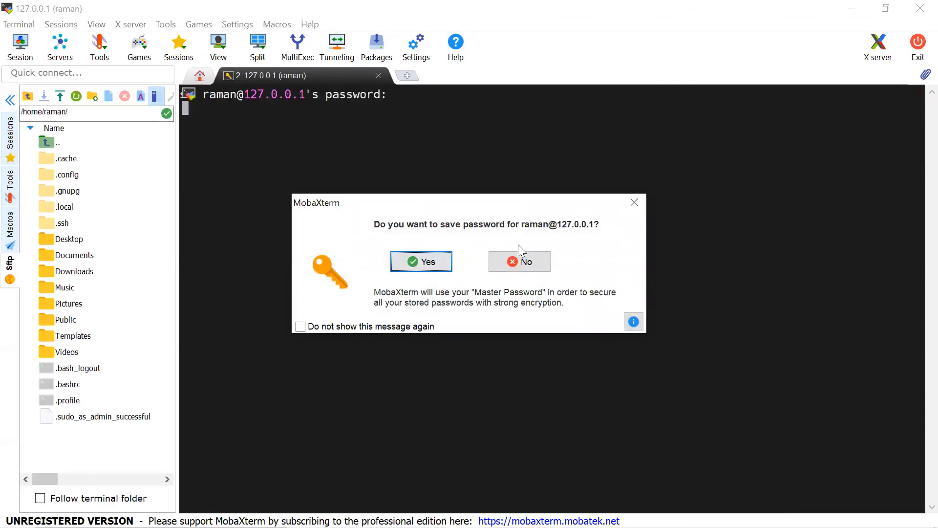
left_click(525, 264)
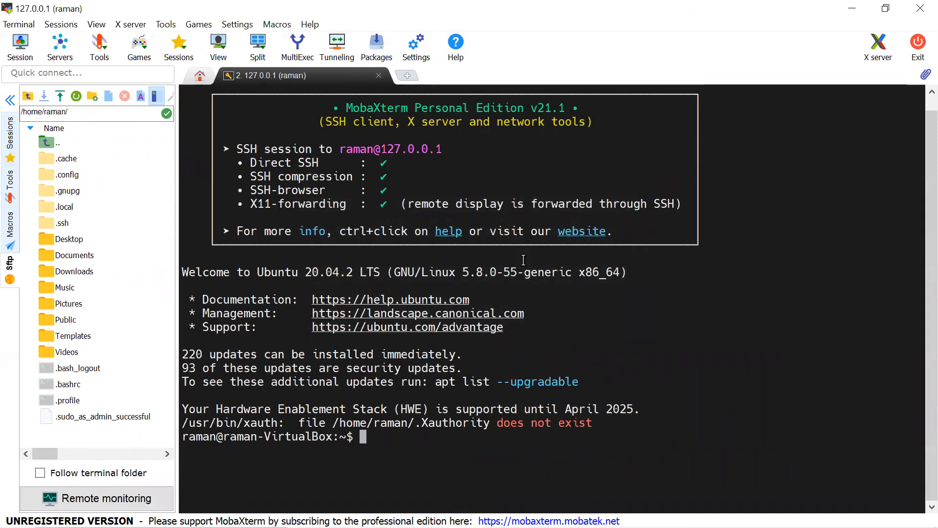
type("i")
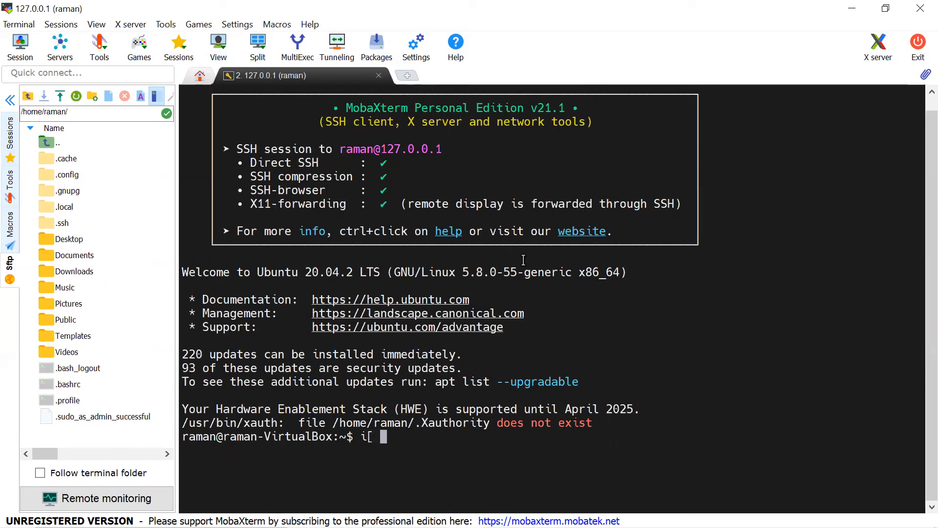
type("p a")
key("Return")
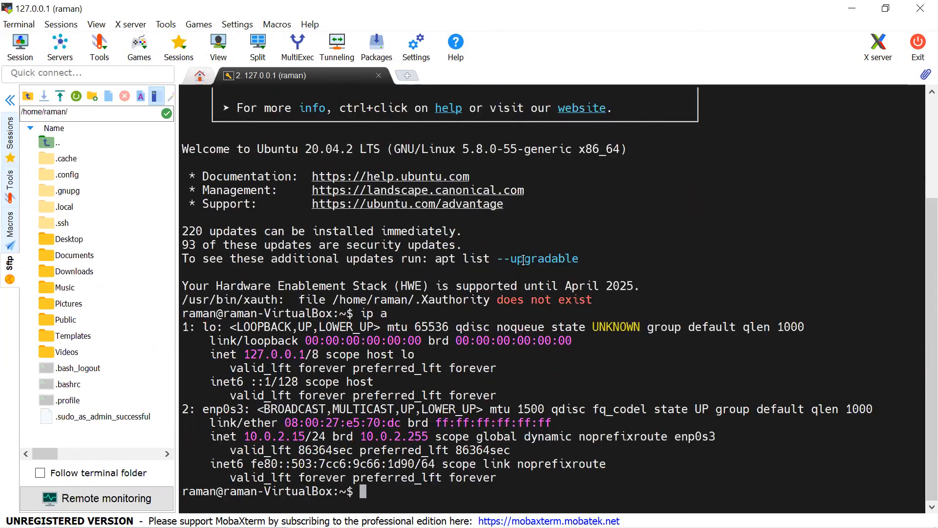